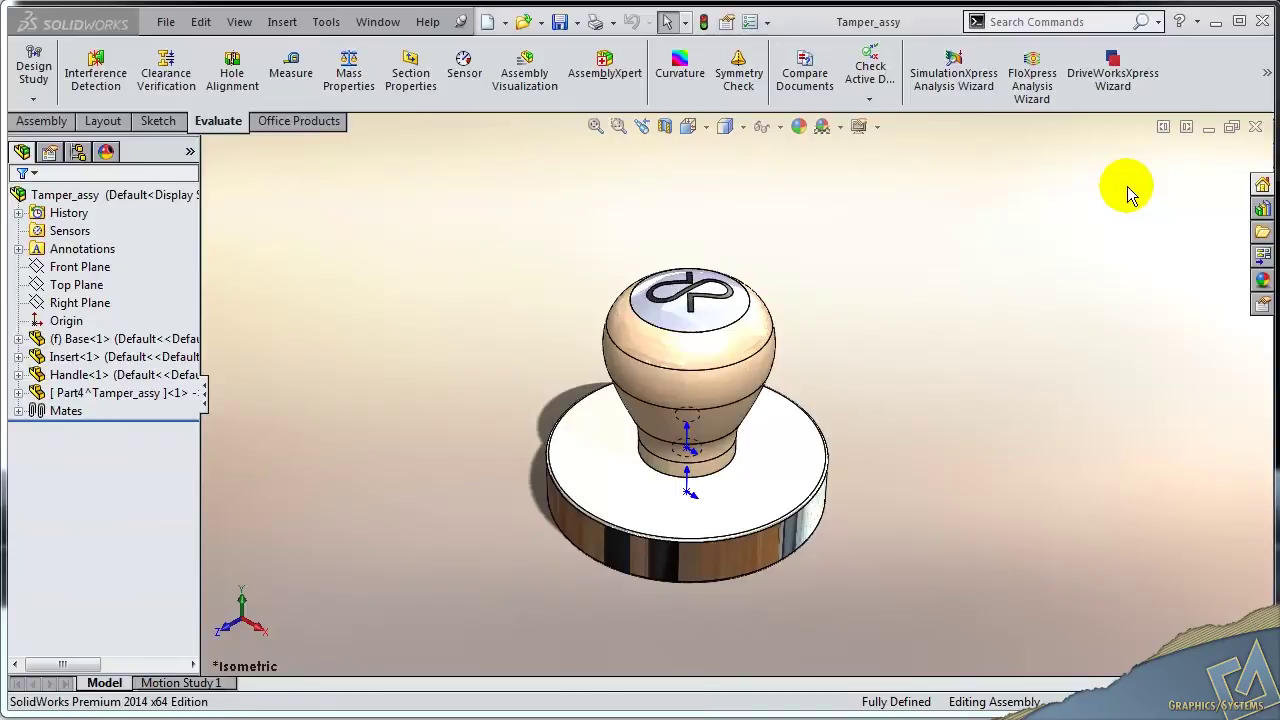
Open the tamper's Base component in its own part window and show the Evaluate tools.
click(785, 435)
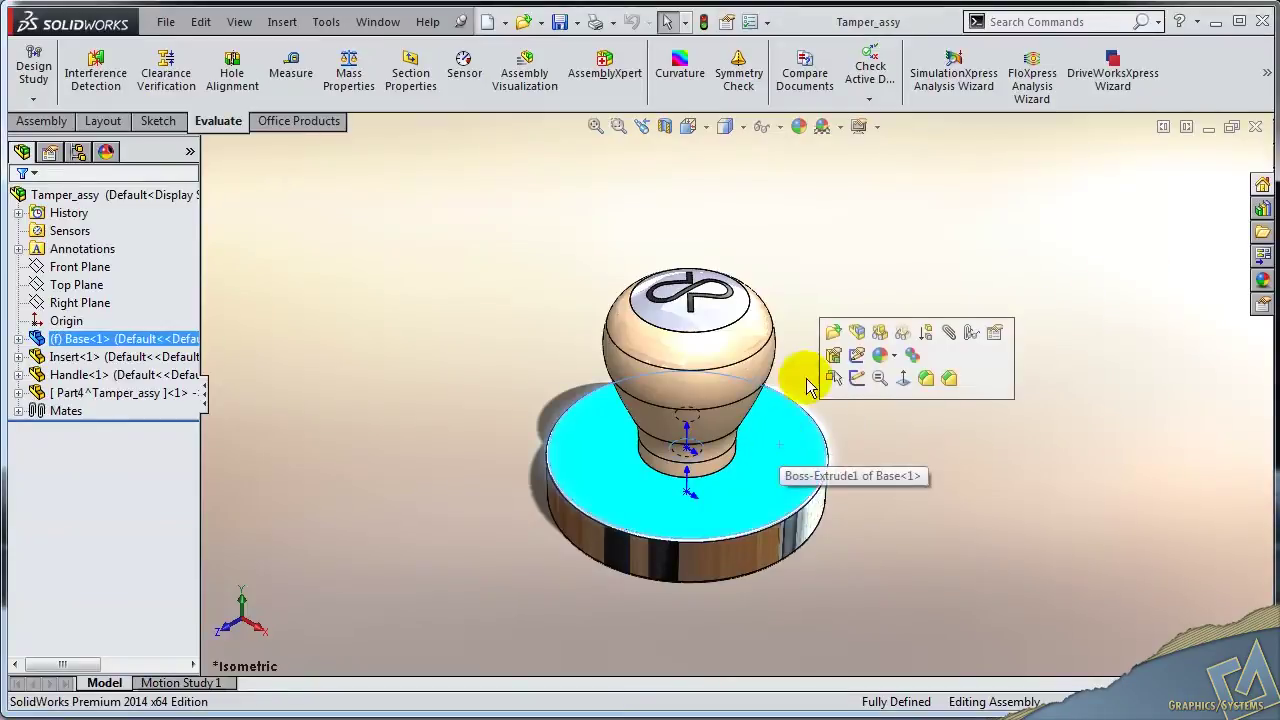
click(833, 331)
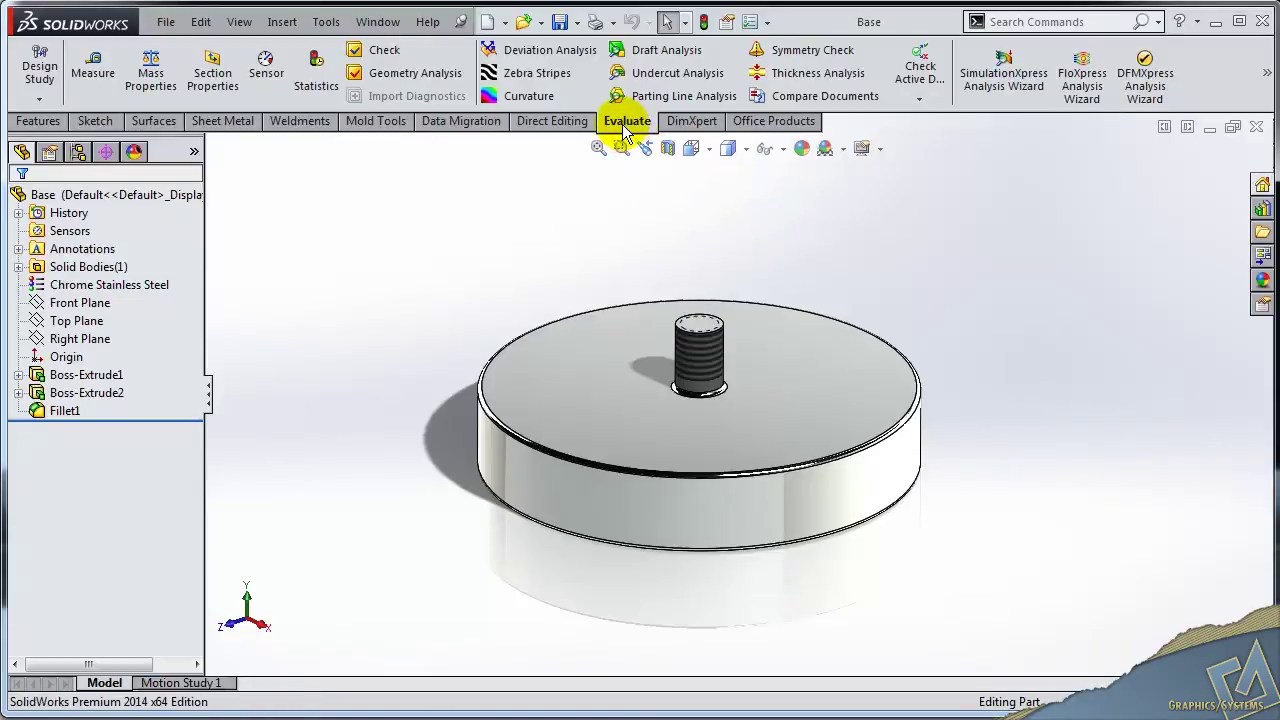
click(1265, 80)
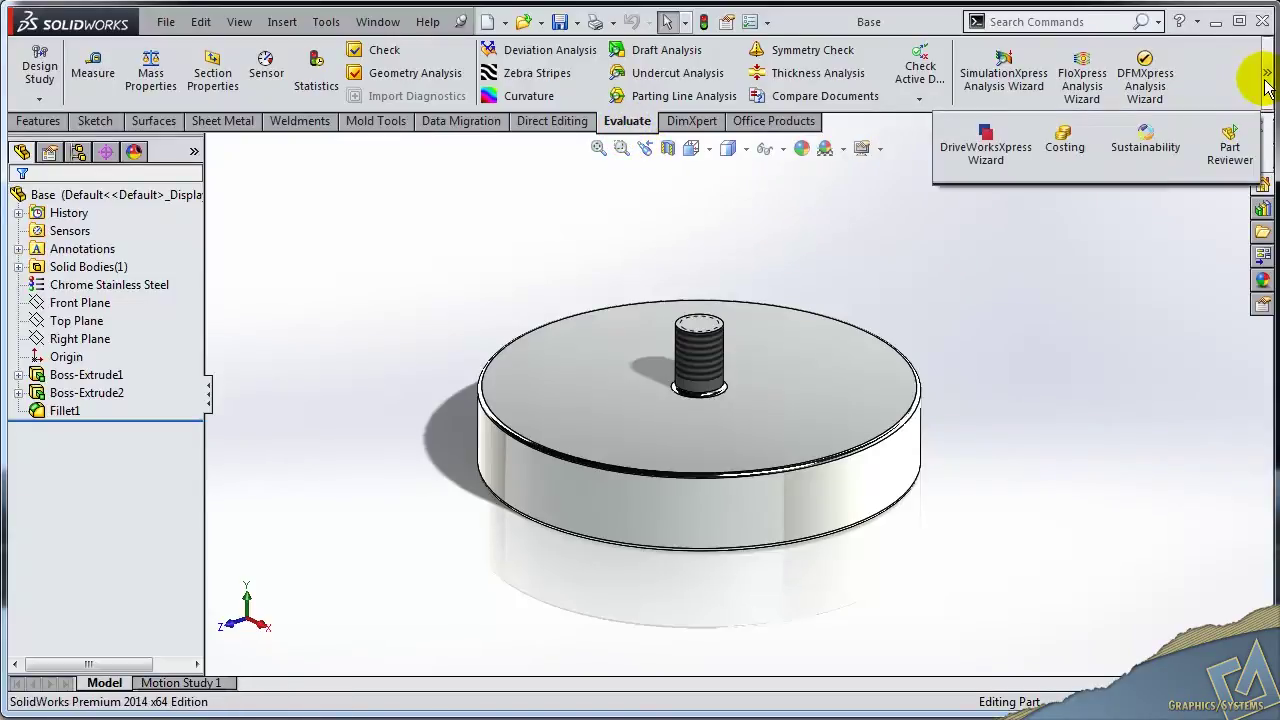
Start Sustainability on the Base and set its material to Steel class, Chrome Stainless Steel.
click(1143, 132)
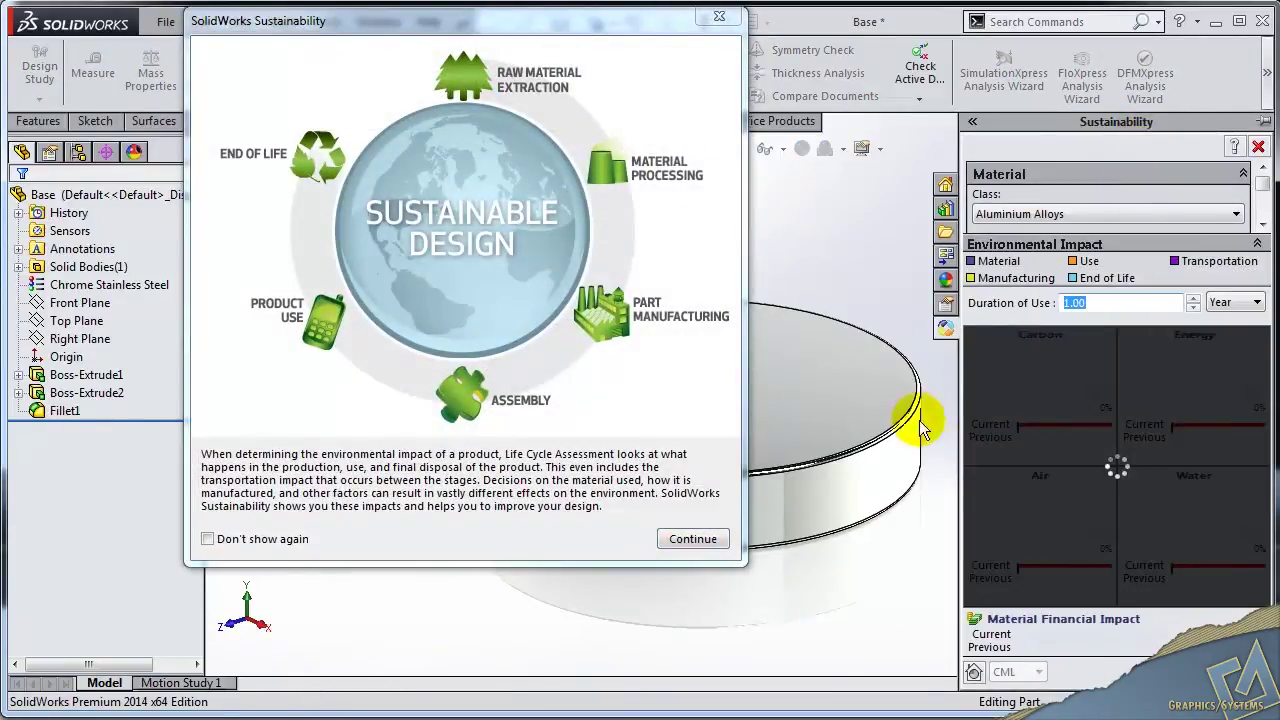
click(709, 539)
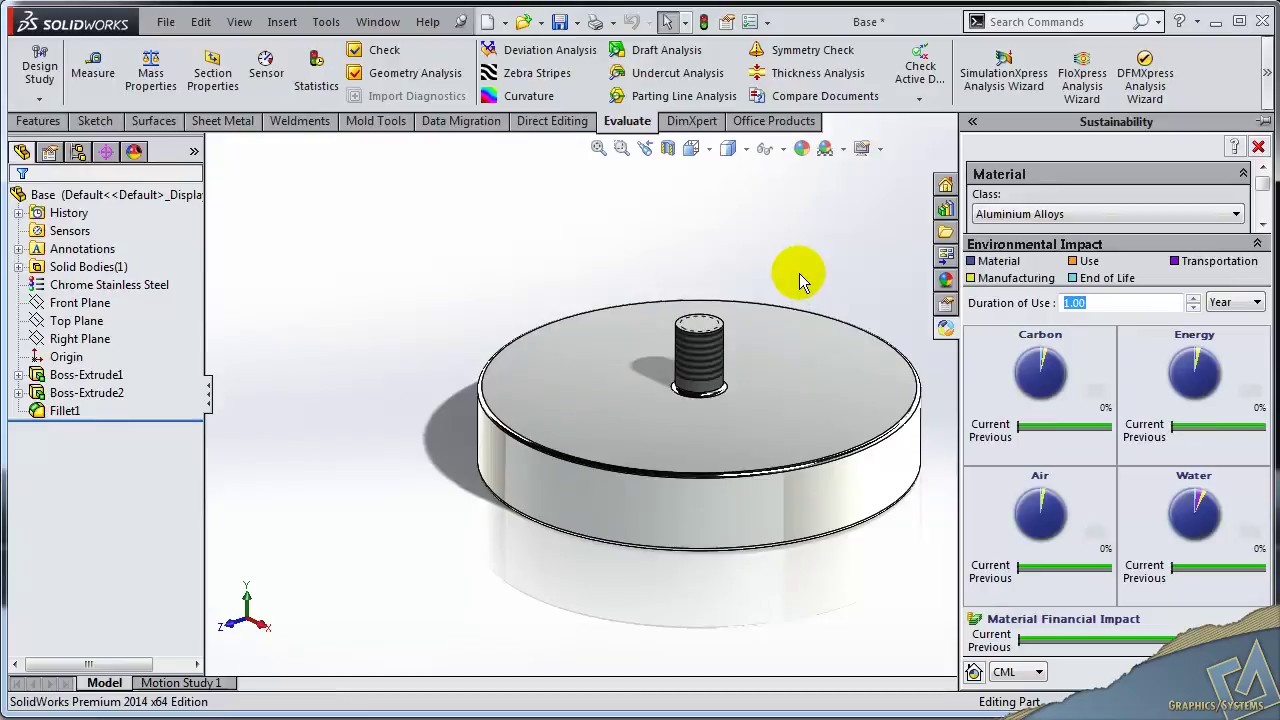
click(1237, 214)
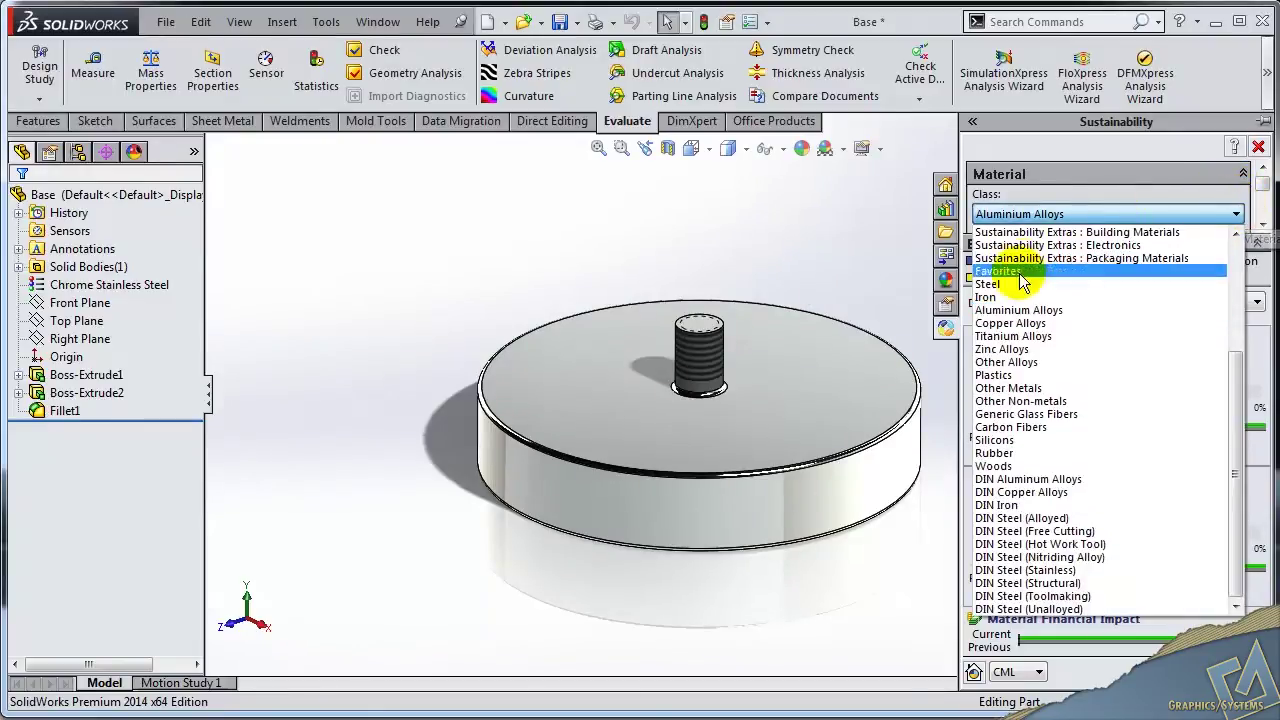
click(990, 284)
click(1262, 225)
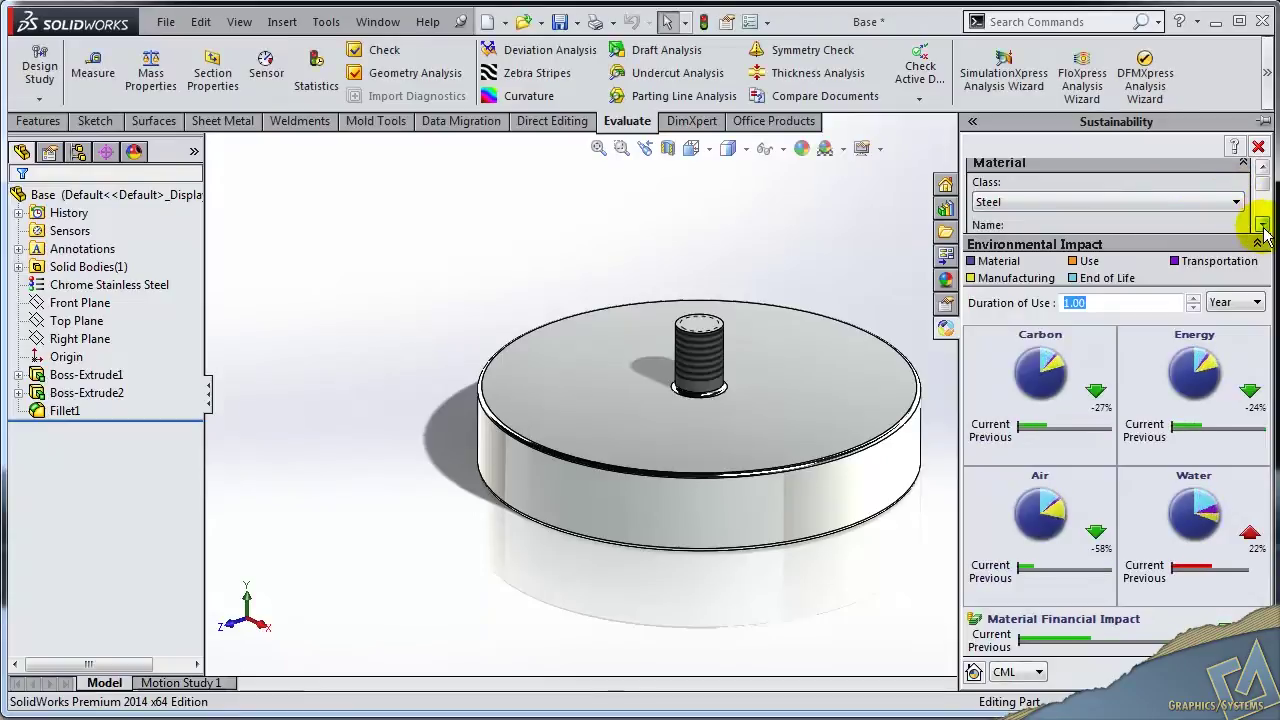
click(1236, 196)
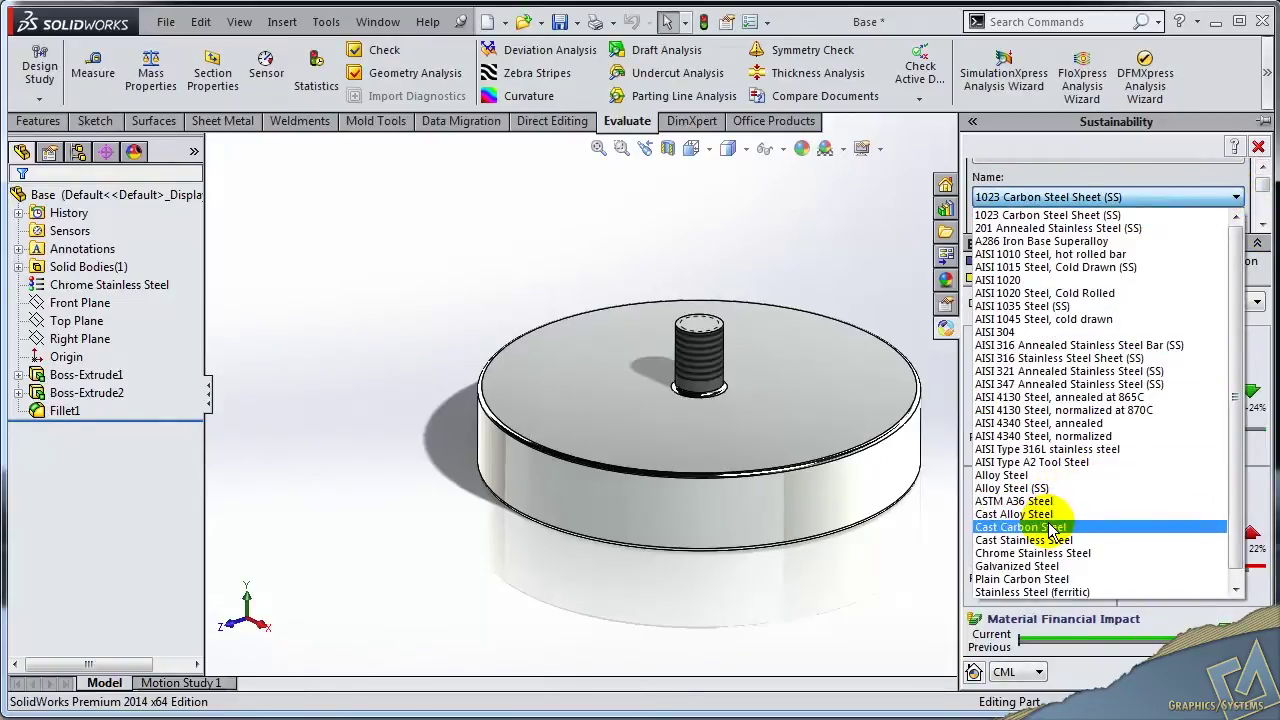
click(1050, 554)
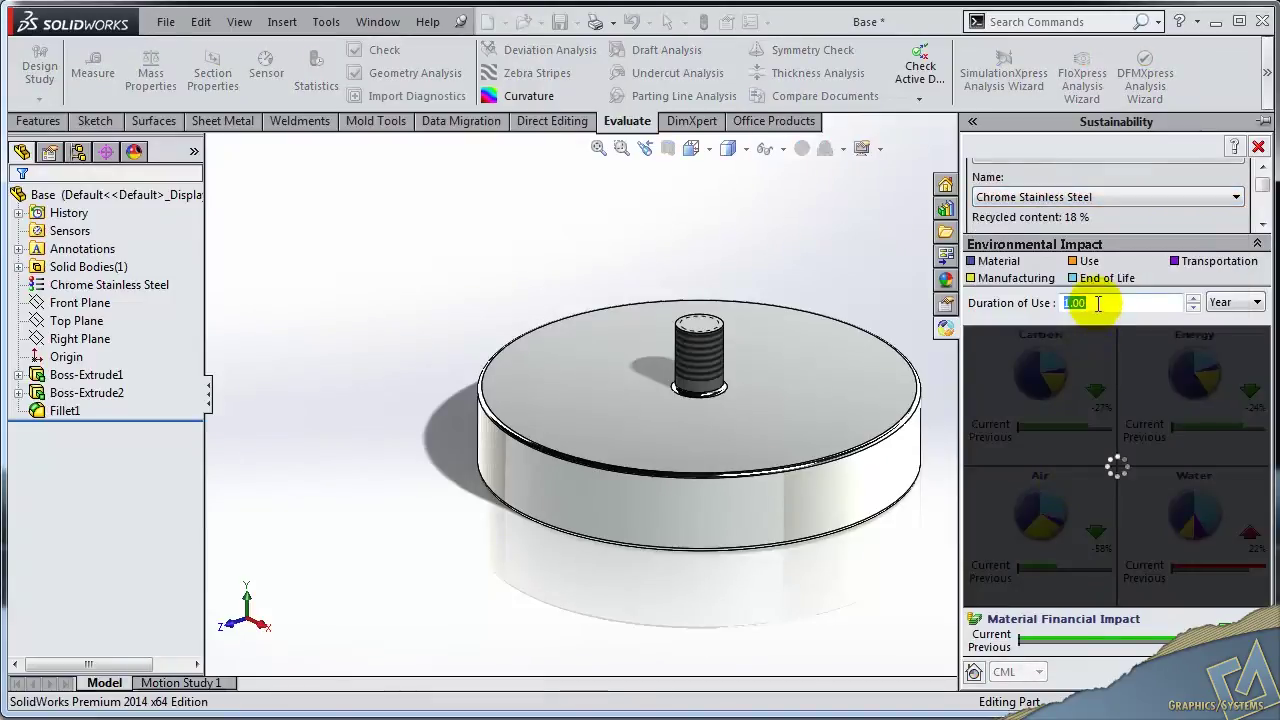
click(1262, 224)
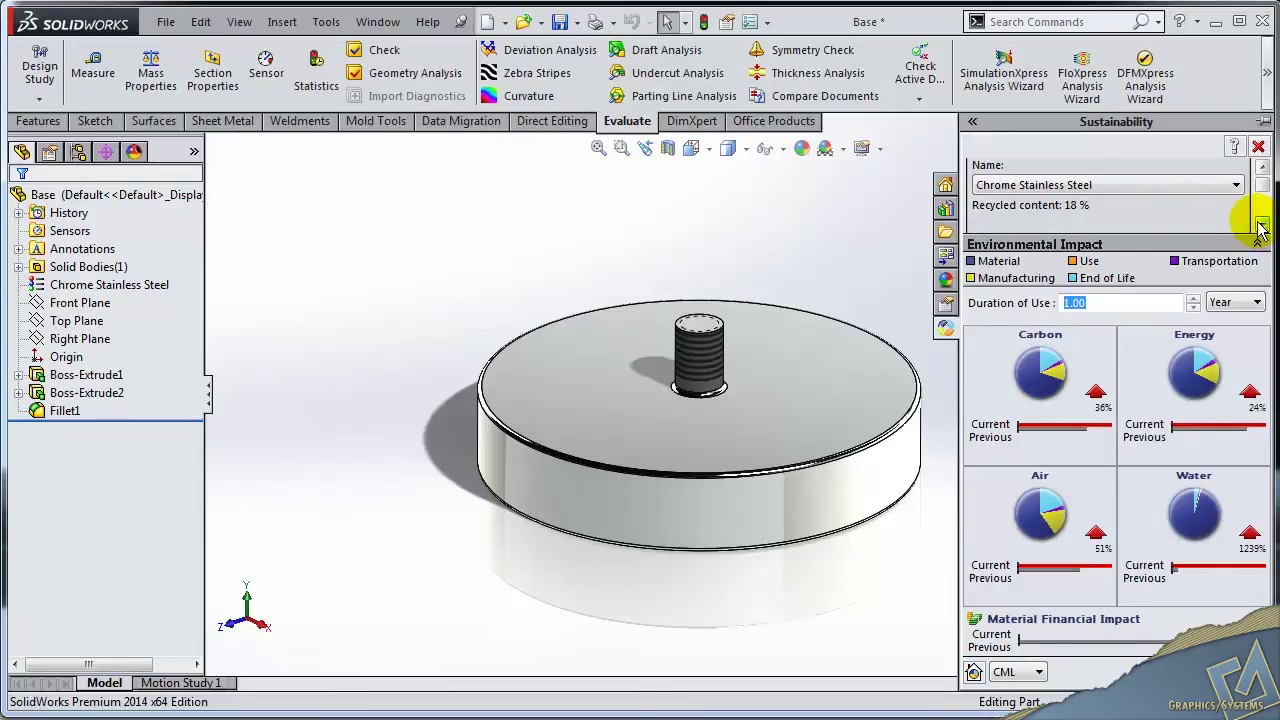
click(1262, 224)
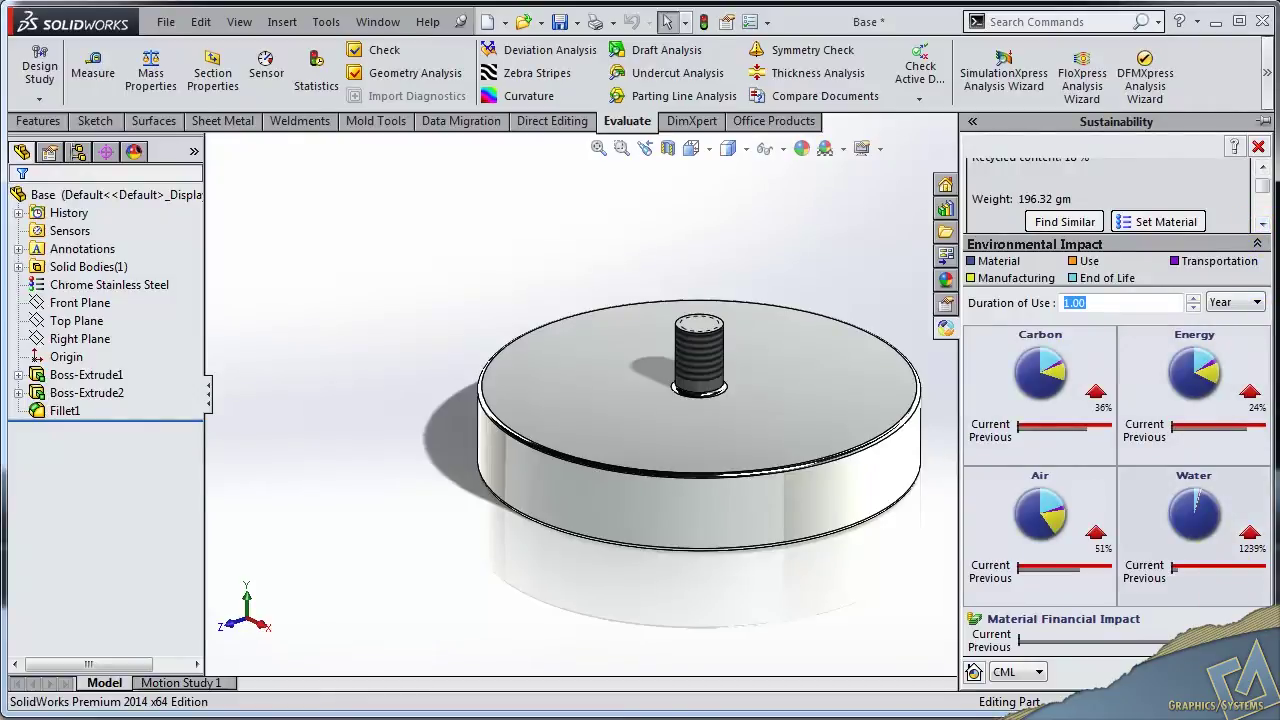
Save the current impact results as the comparison baseline.
click(1215, 672)
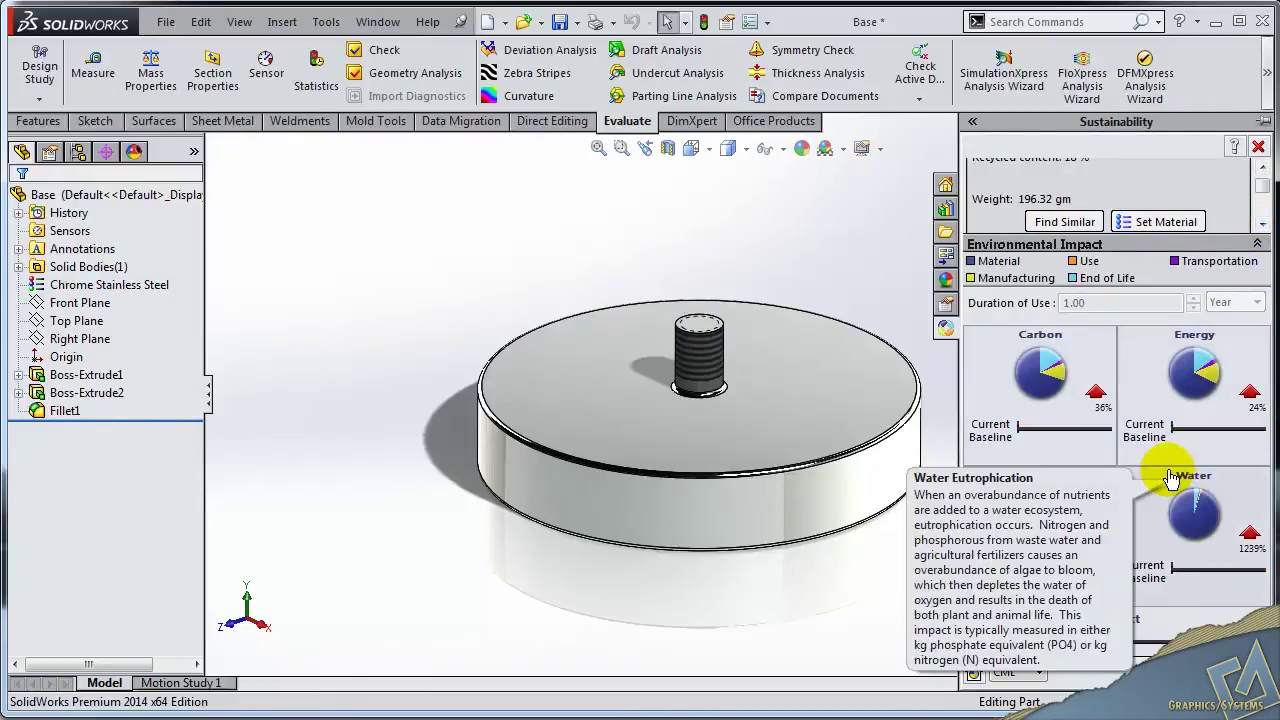
click(1262, 224)
click(1262, 224)
click(1262, 224)
click(1262, 224)
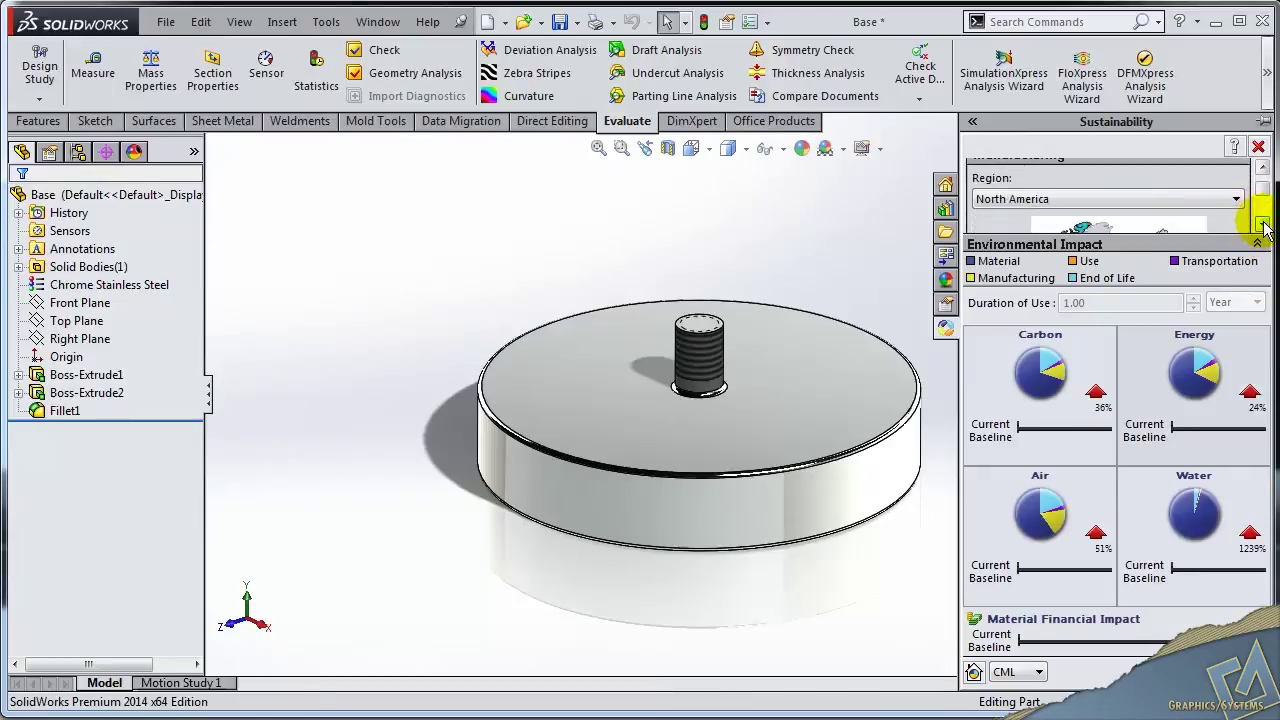
click(1262, 224)
click(1262, 224)
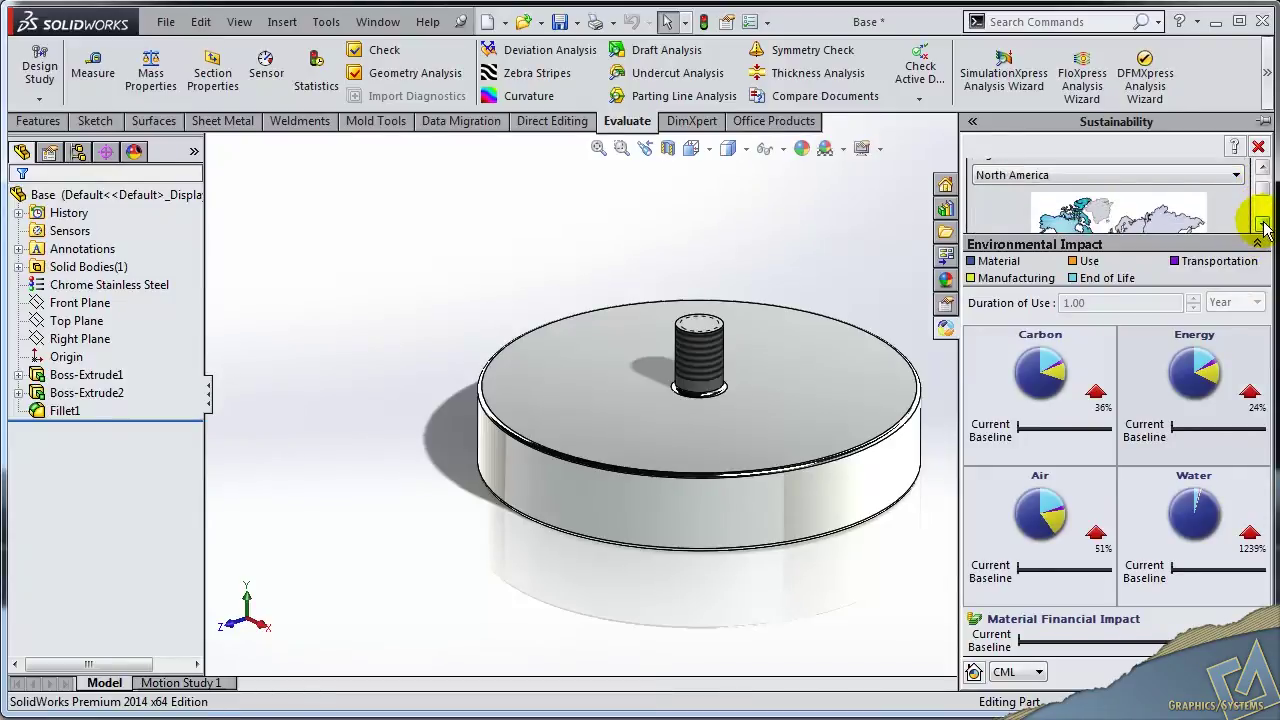
click(1262, 224)
click(1262, 224)
click(1262, 224)
click(1262, 224)
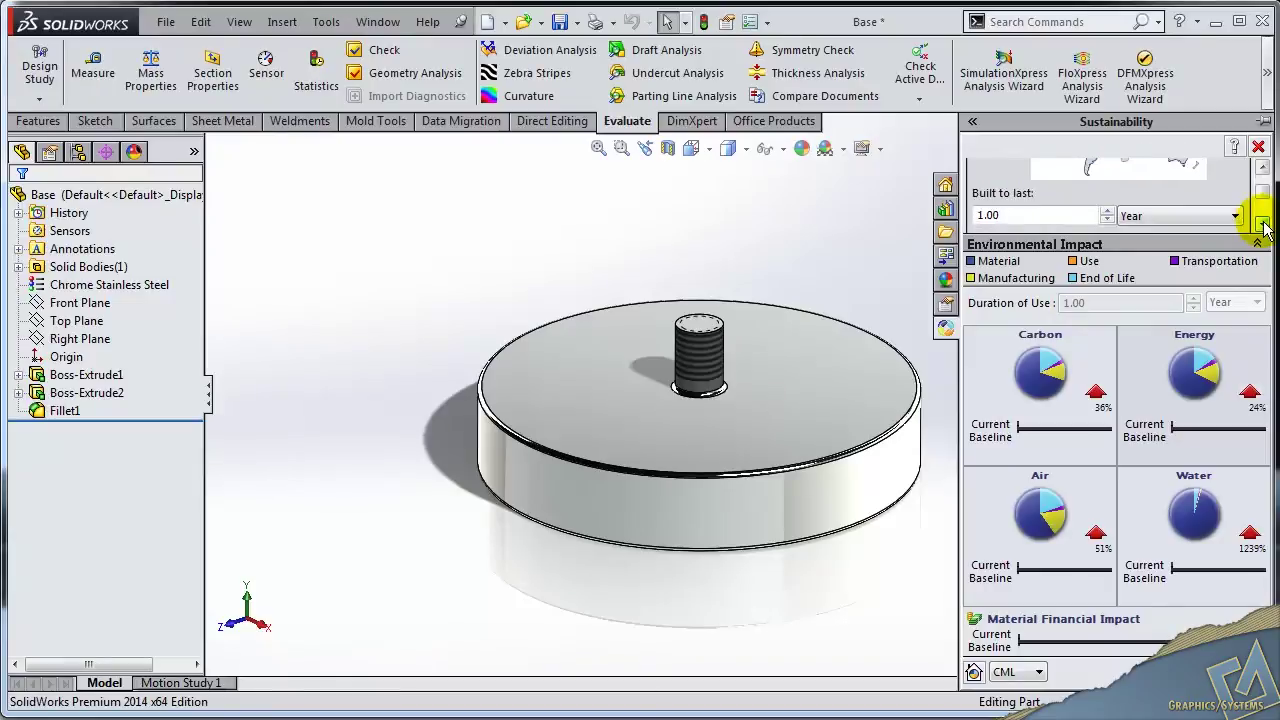
click(1262, 224)
click(1262, 224)
click(1262, 224)
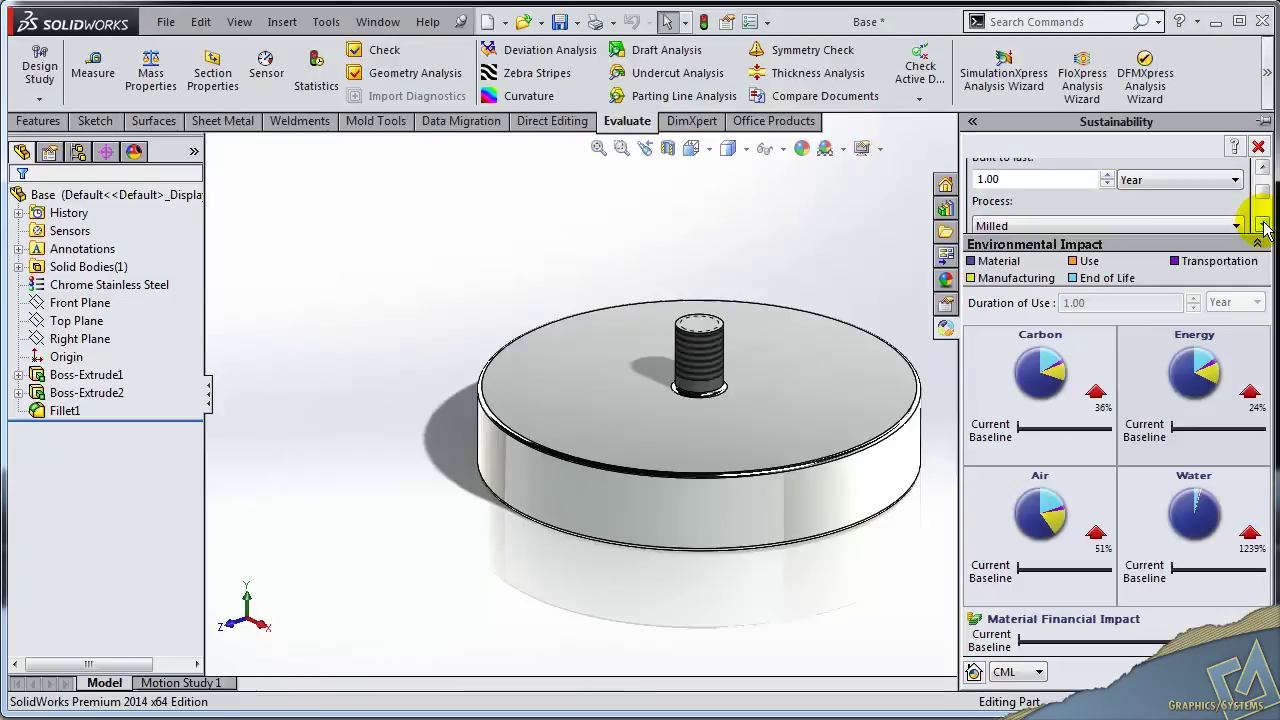
click(1262, 167)
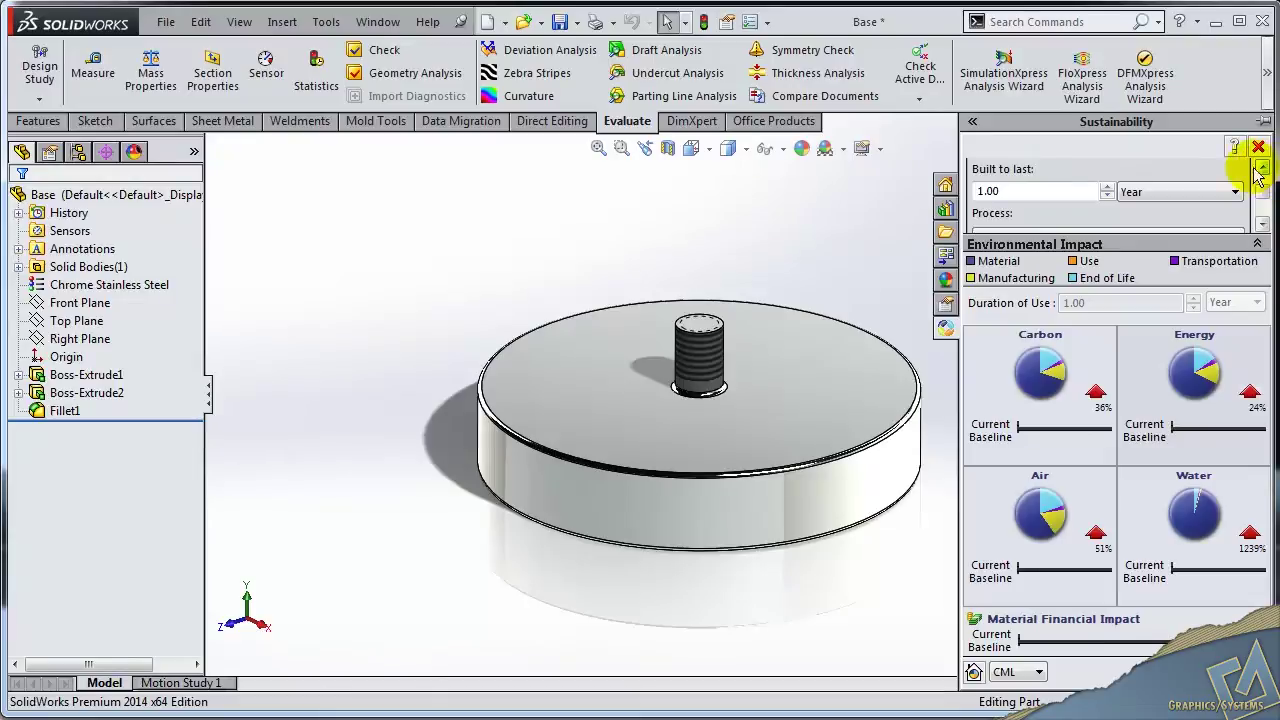
Set the Base's Built to last lifespan to 20 years.
double_click(1044, 190)
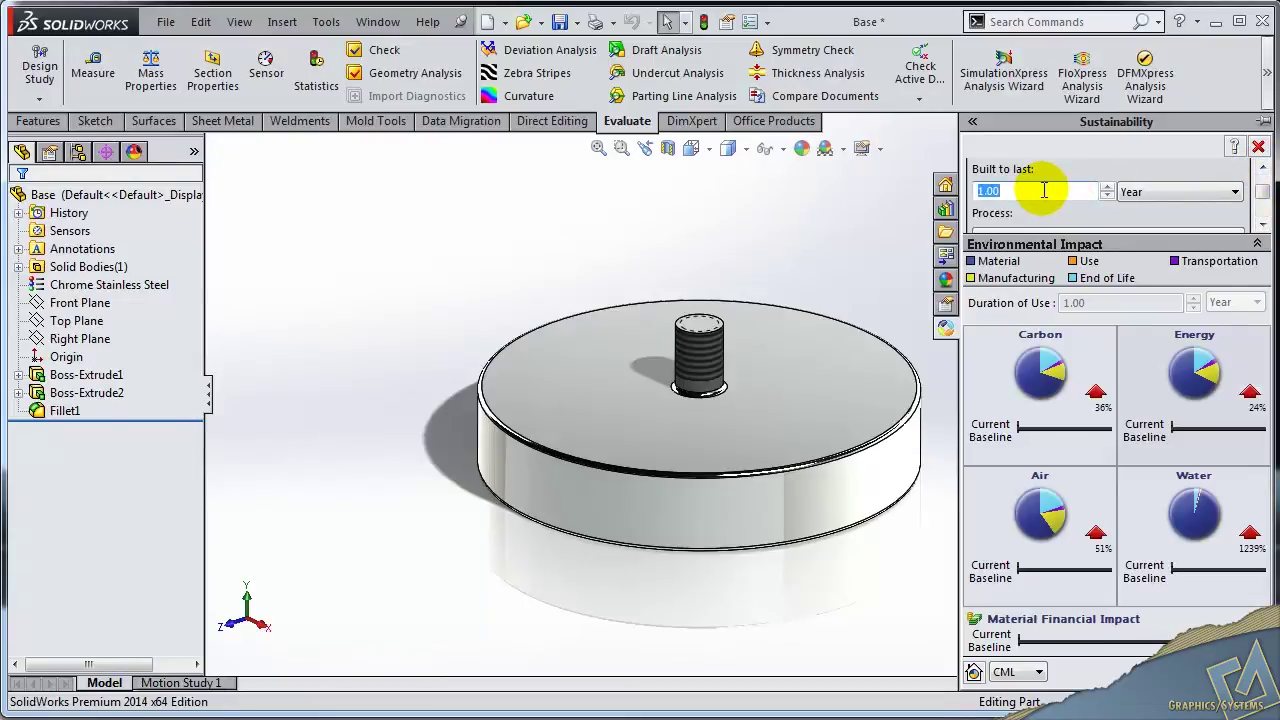
text(20)
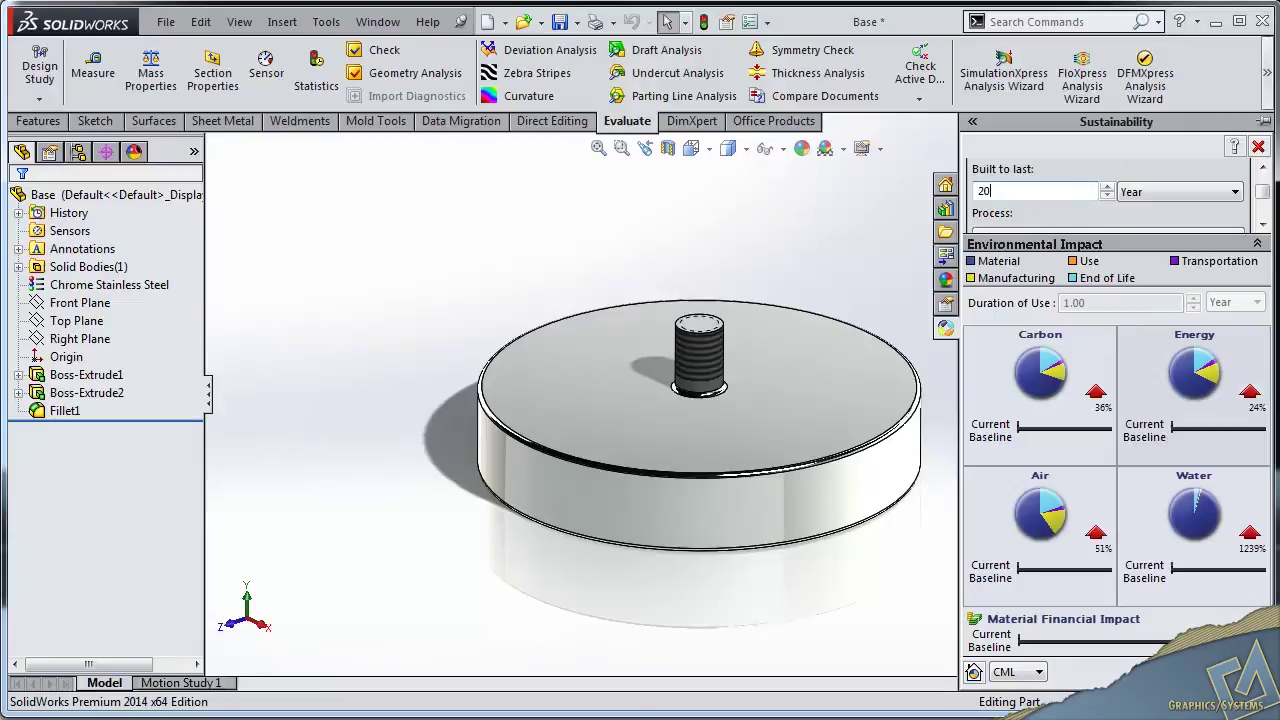
click(1262, 224)
click(1262, 224)
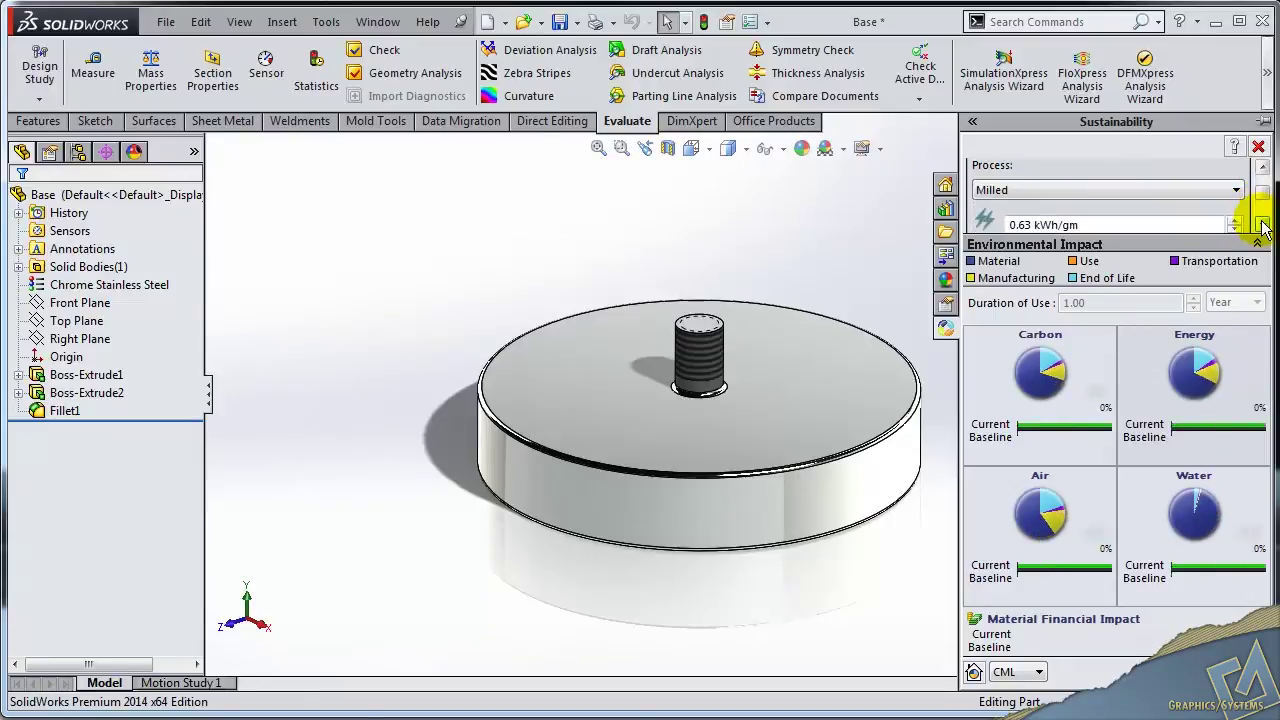
click(1222, 195)
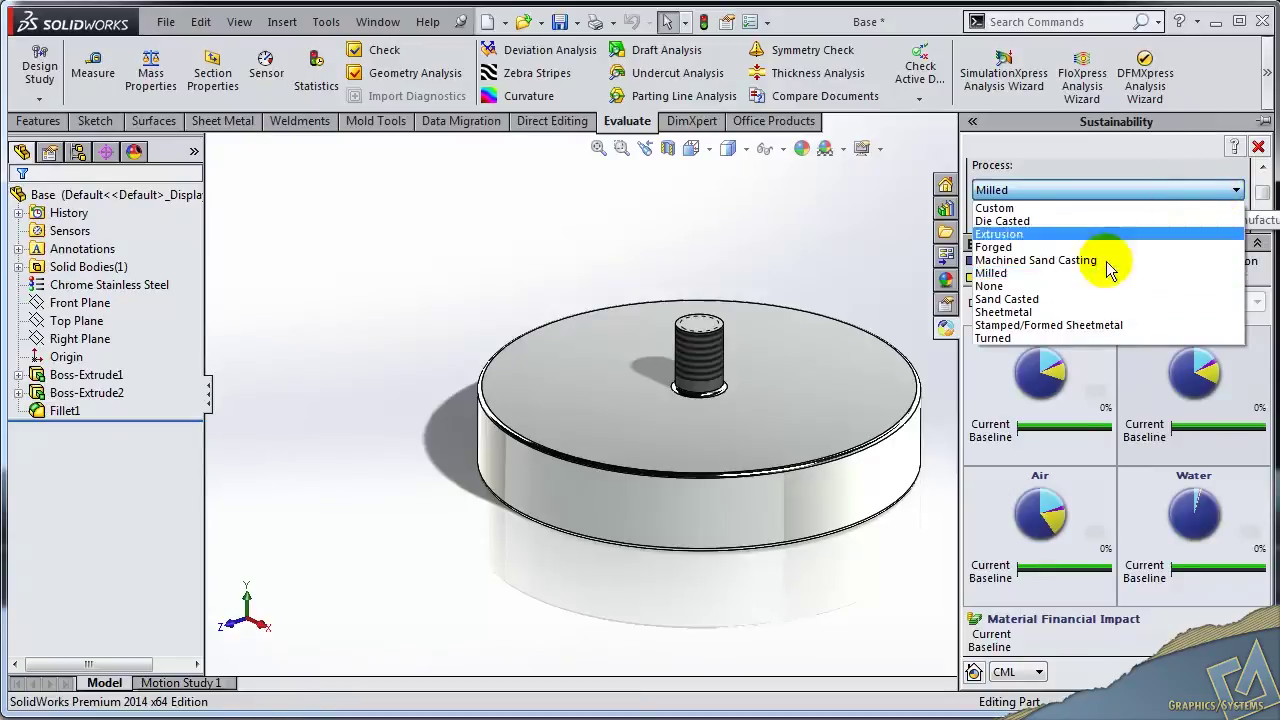
Set the Base's manufacturing process to Turned.
click(995, 338)
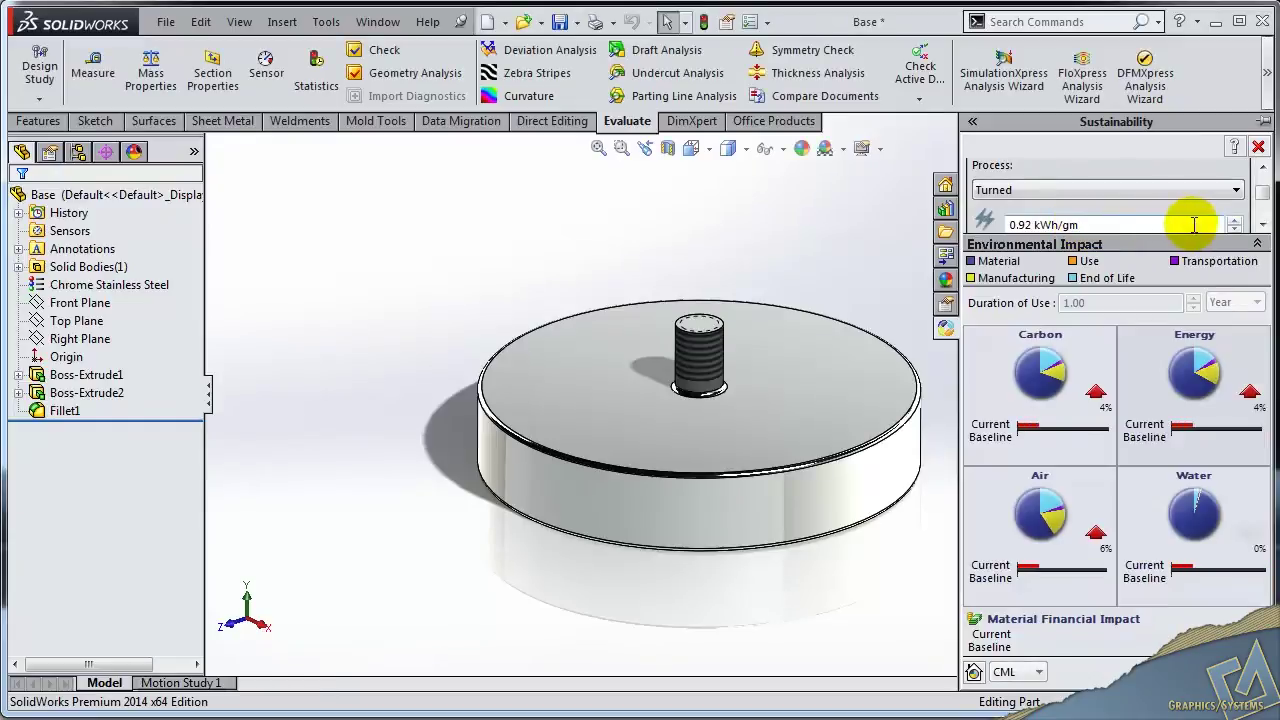
click(1263, 224)
click(1263, 224)
click(1263, 224)
click(1263, 224)
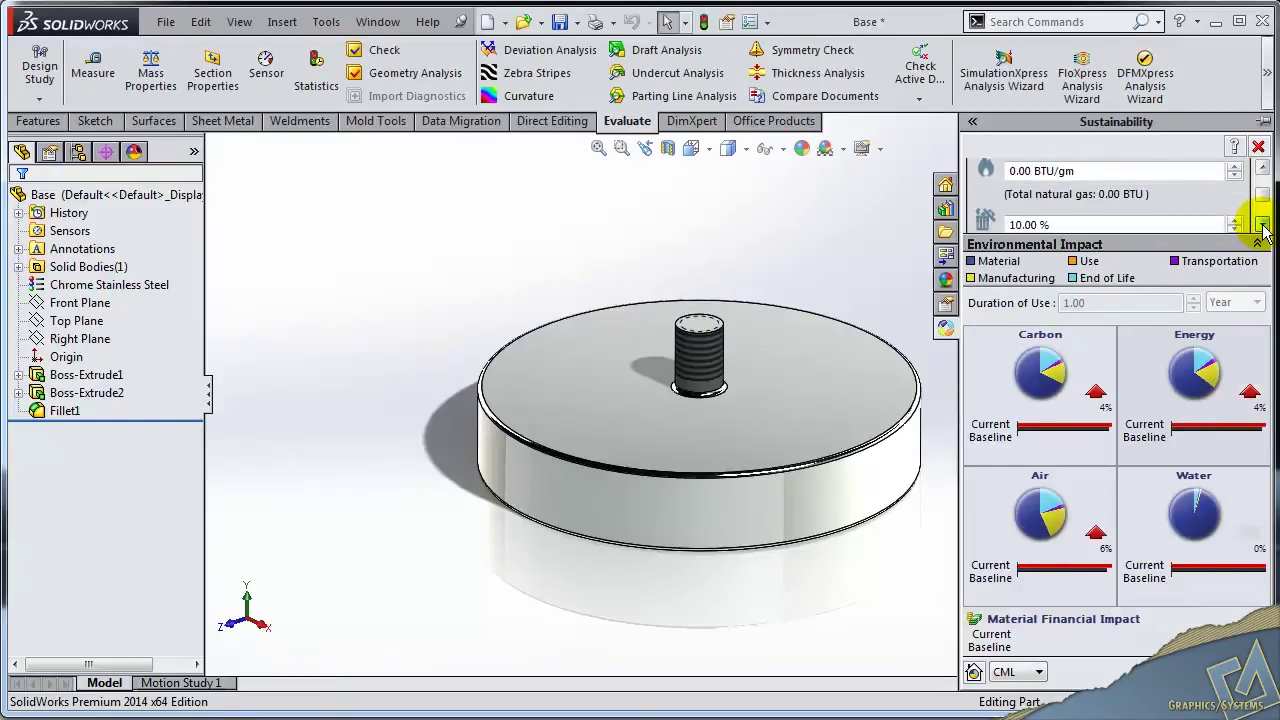
click(1263, 224)
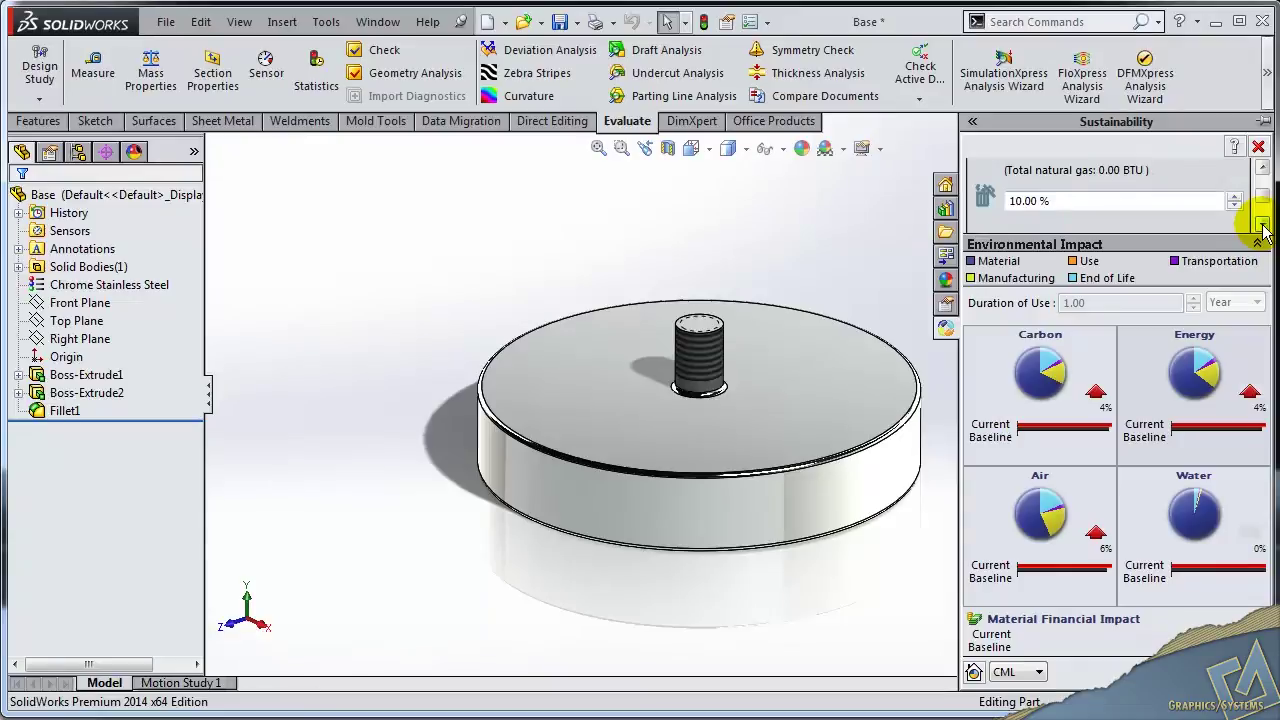
Review paint, use and transport settings down to the 2575 km distance, then close Sustainability.
click(1263, 224)
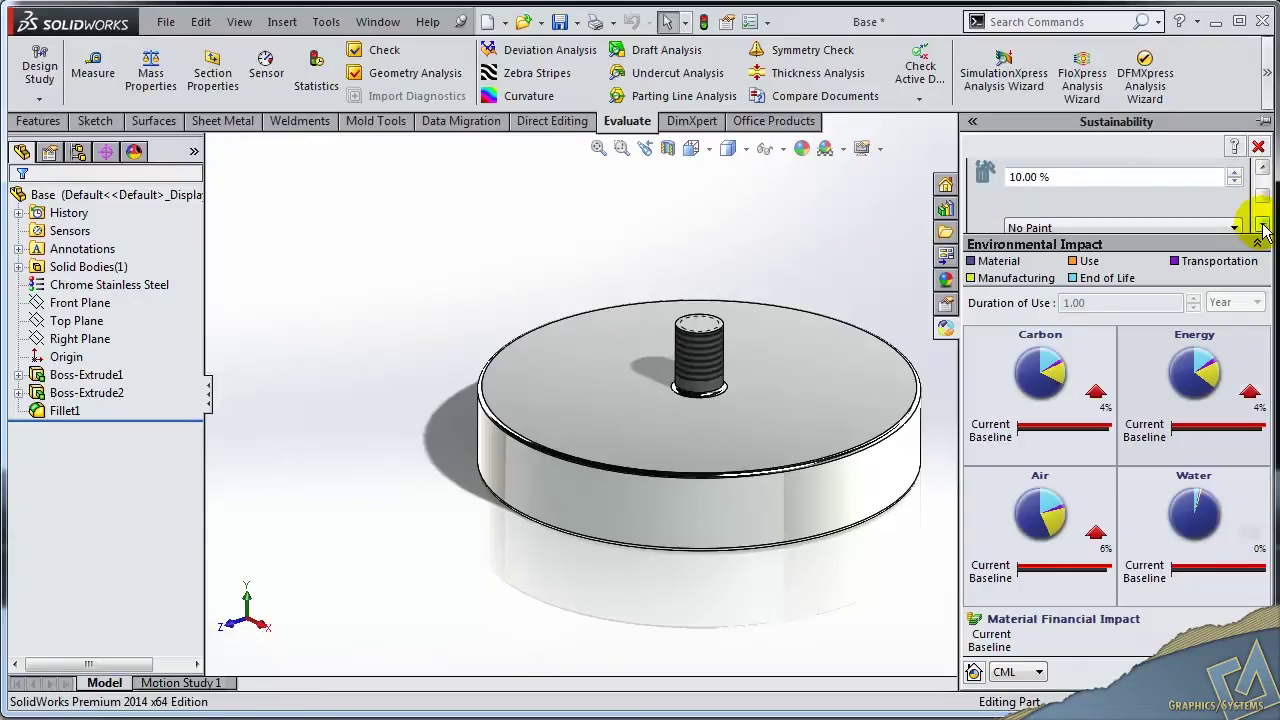
click(1263, 224)
click(1263, 224)
click(1263, 224)
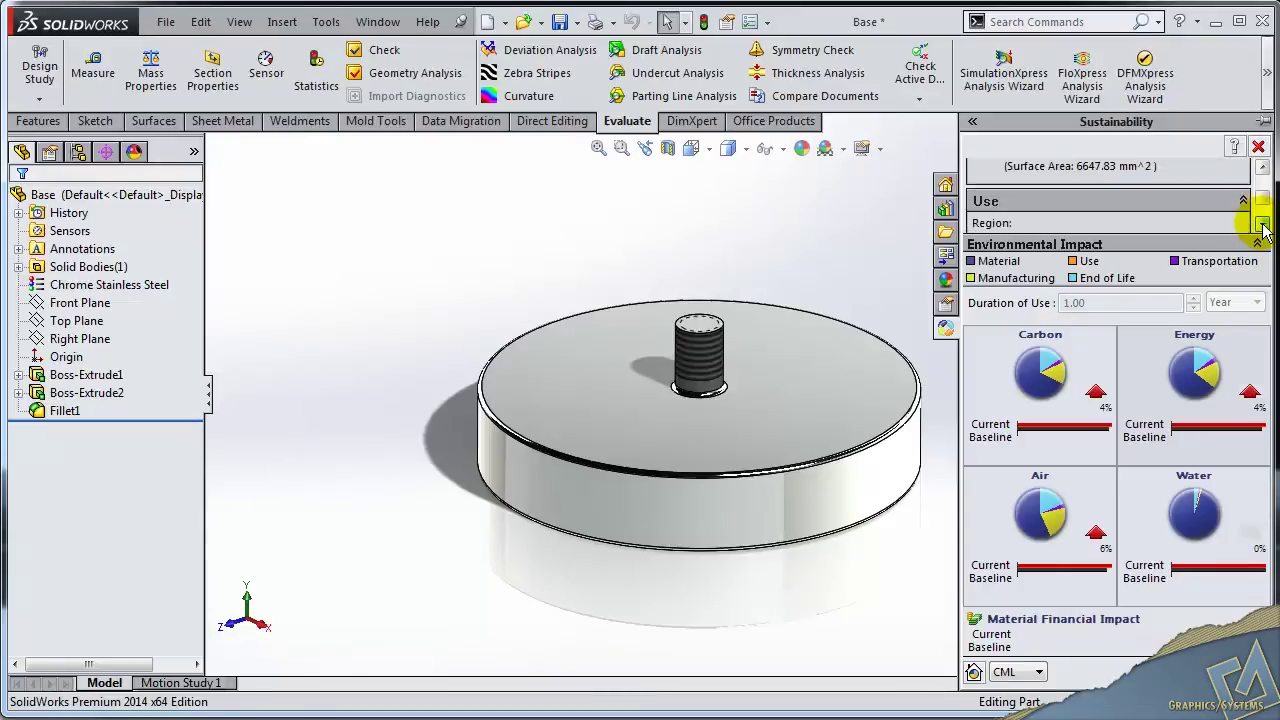
click(1263, 224)
click(1263, 224)
click(1263, 224)
click(1263, 224)
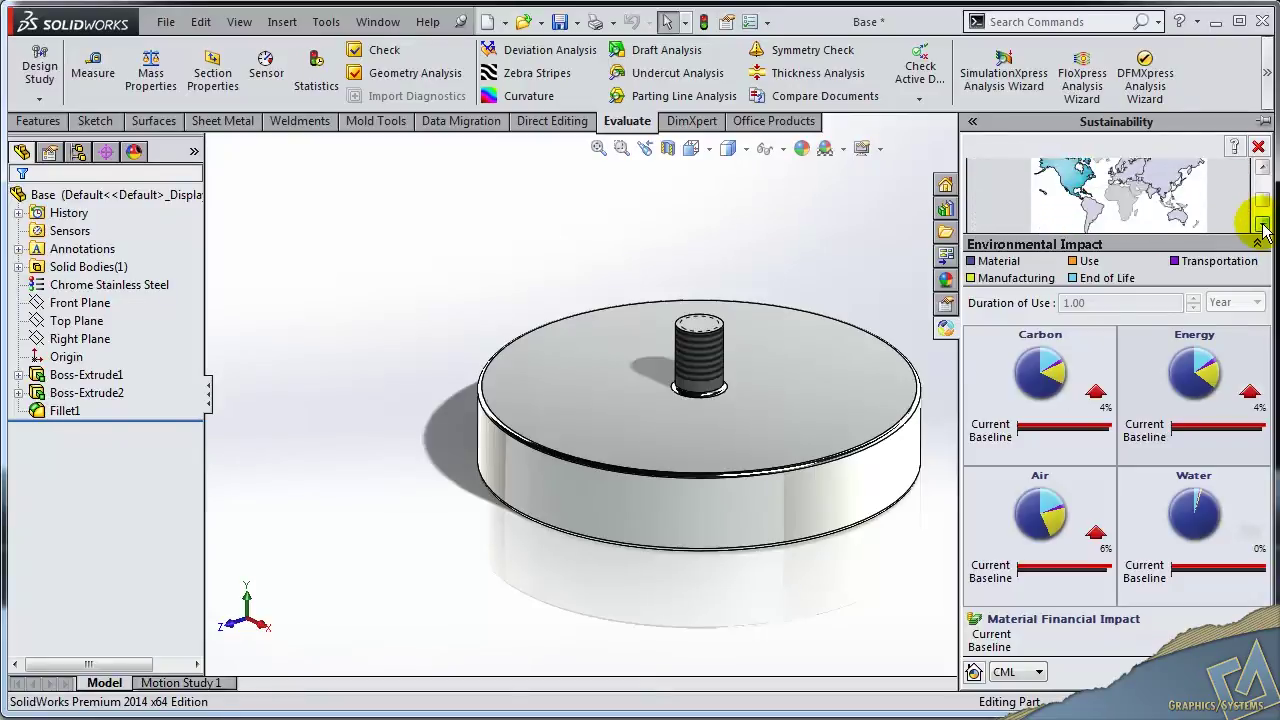
click(1263, 224)
click(1263, 224)
click(1263, 224)
click(1263, 224)
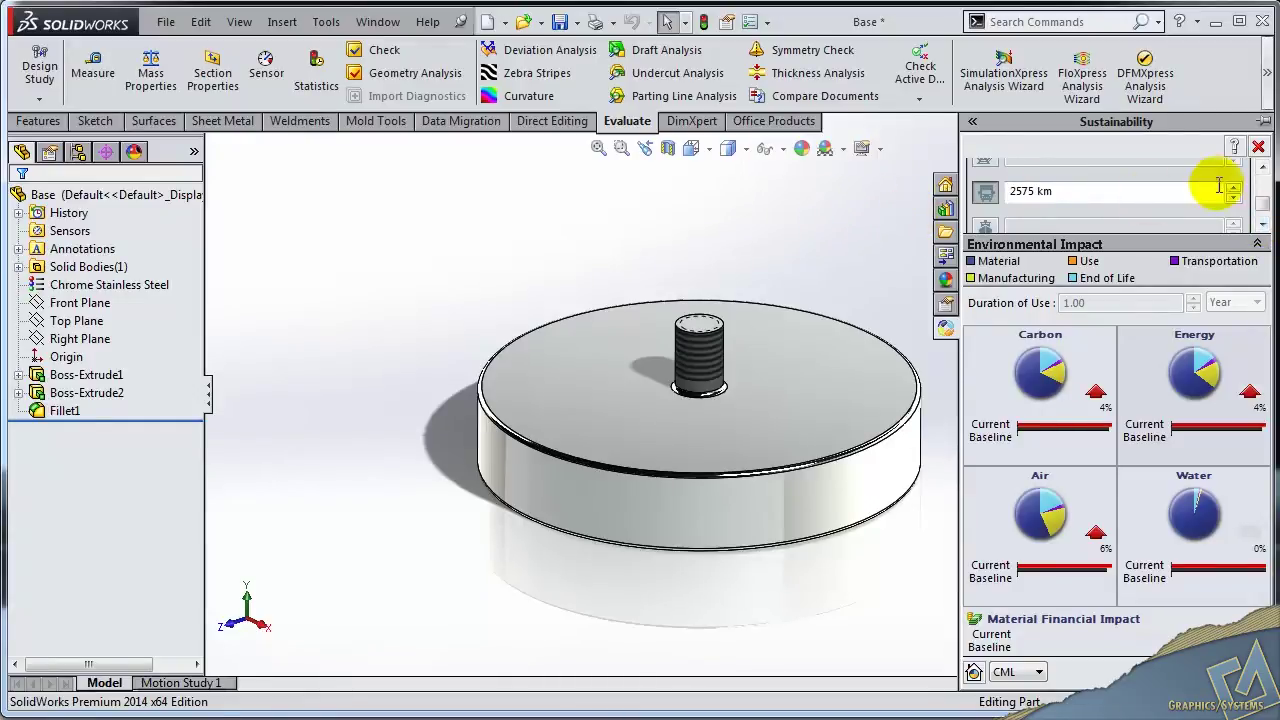
click(1258, 146)
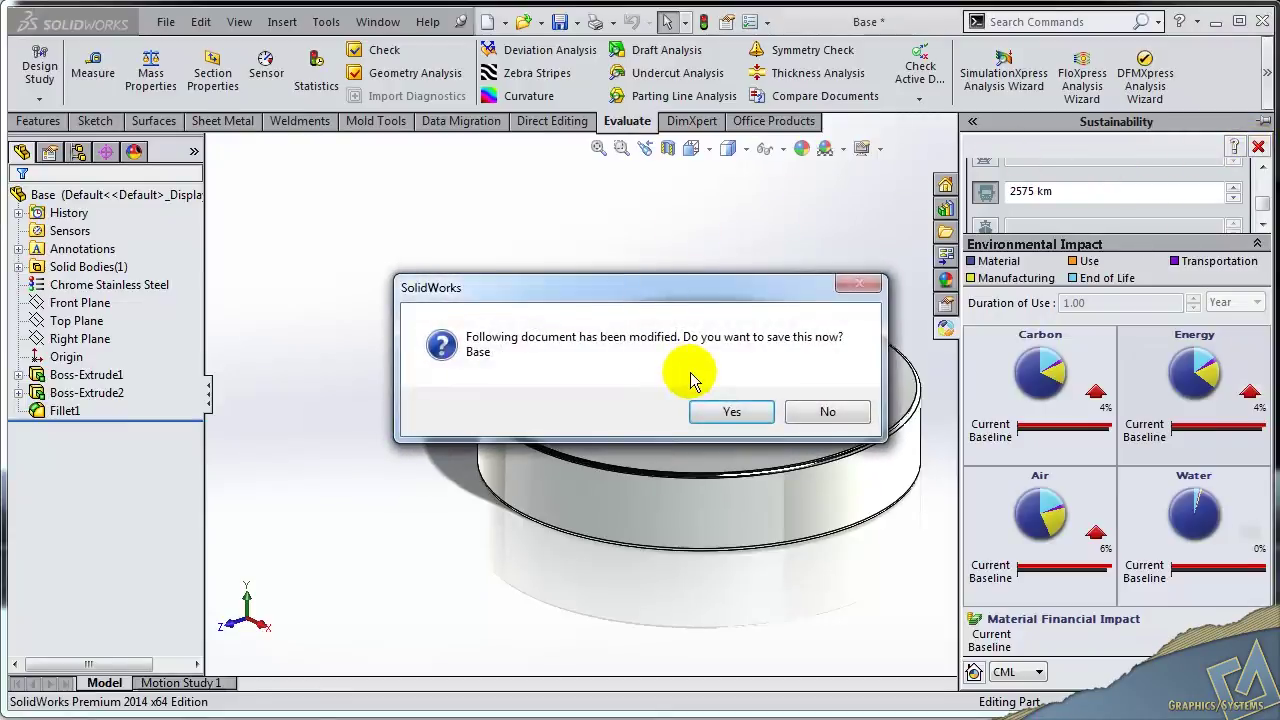
Save the modified Base part and switch back to the Tamper_assy assembly.
click(728, 411)
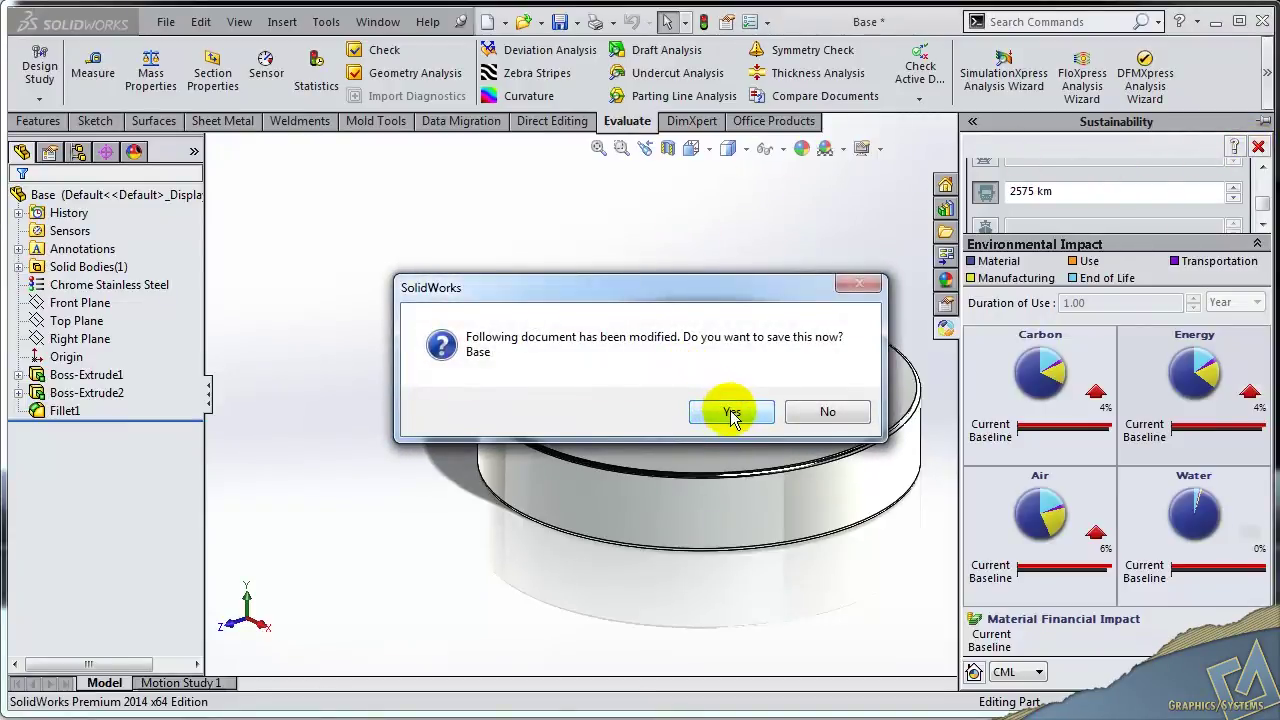
key(ctrl+Tab)
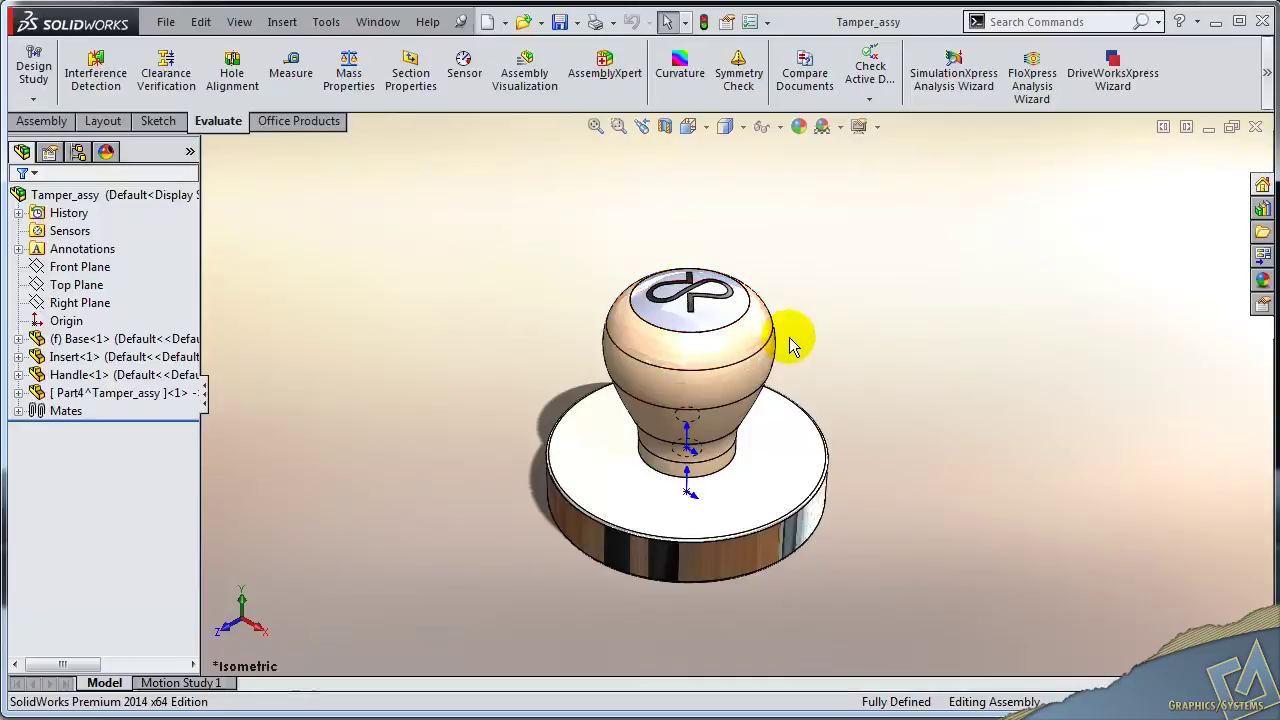
Launch a Sustainability study for the tamper assembly and bring its lifespan settings into view.
click(1266, 74)
click(1214, 137)
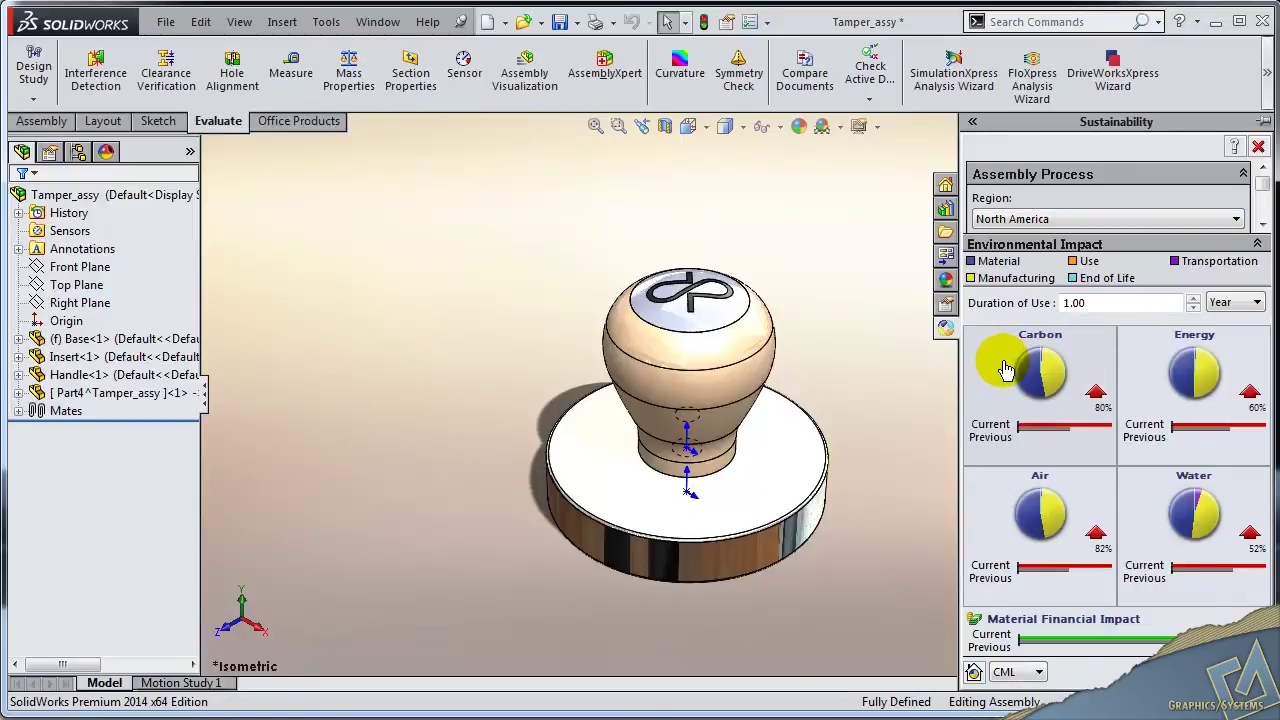
mouse_move(1188, 378)
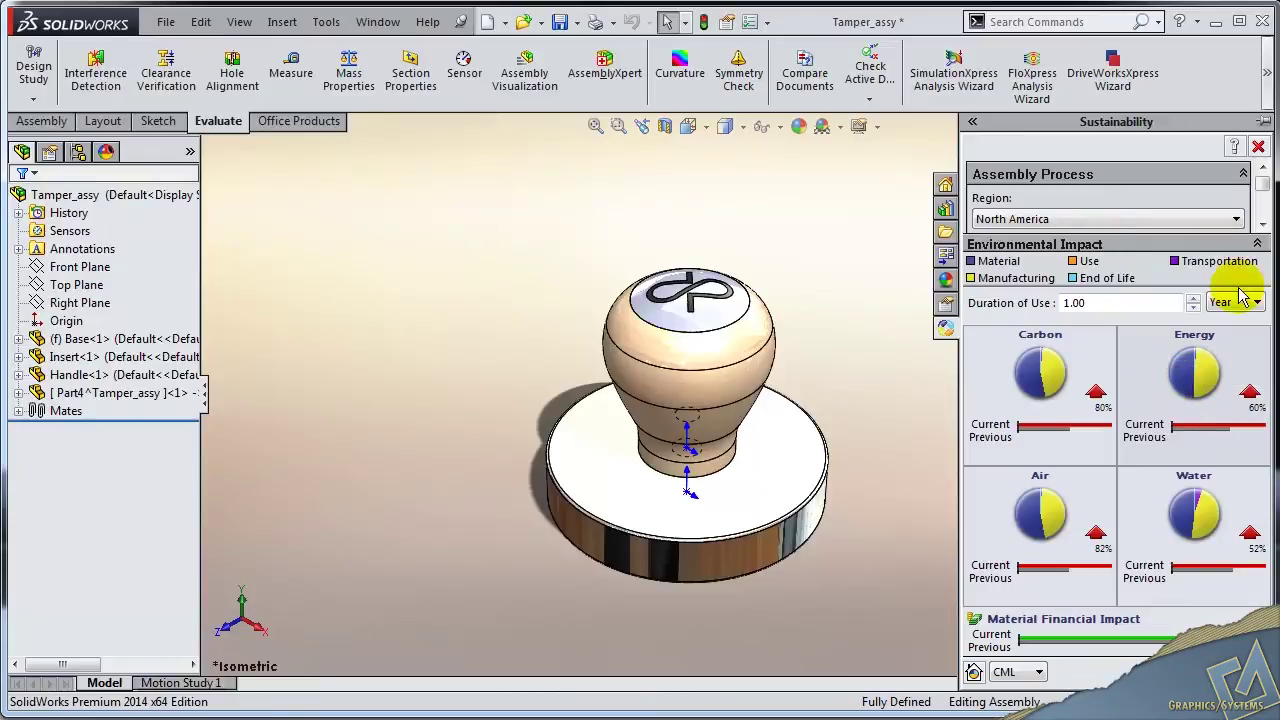
click(1263, 224)
click(1263, 224)
click(1263, 224)
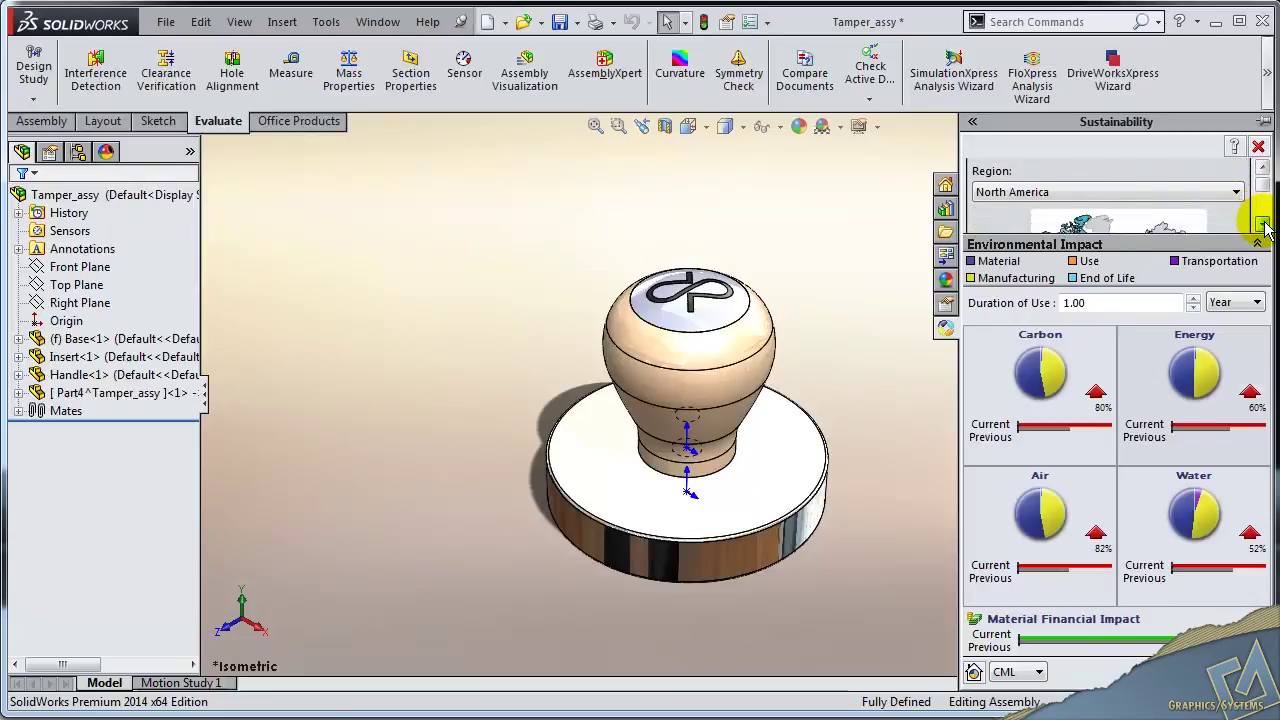
click(1263, 224)
click(1263, 224)
click(1263, 224)
click(1263, 224)
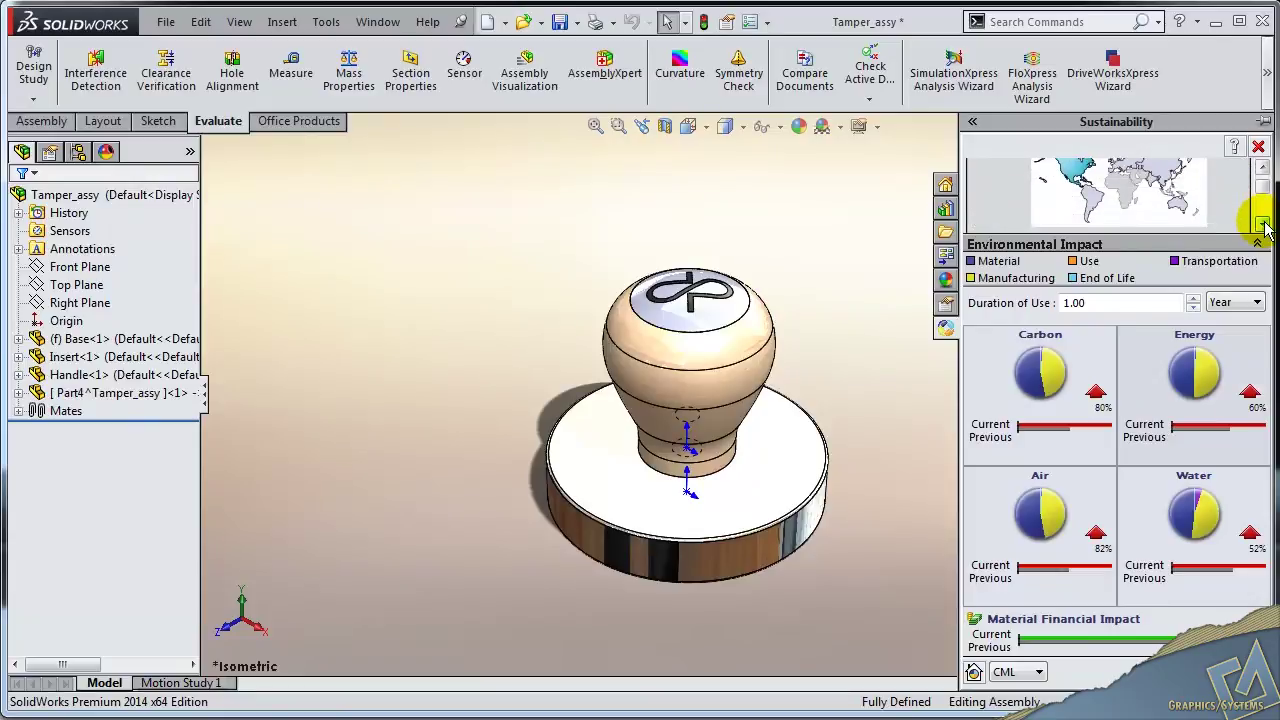
click(1263, 224)
click(1263, 224)
click(1263, 224)
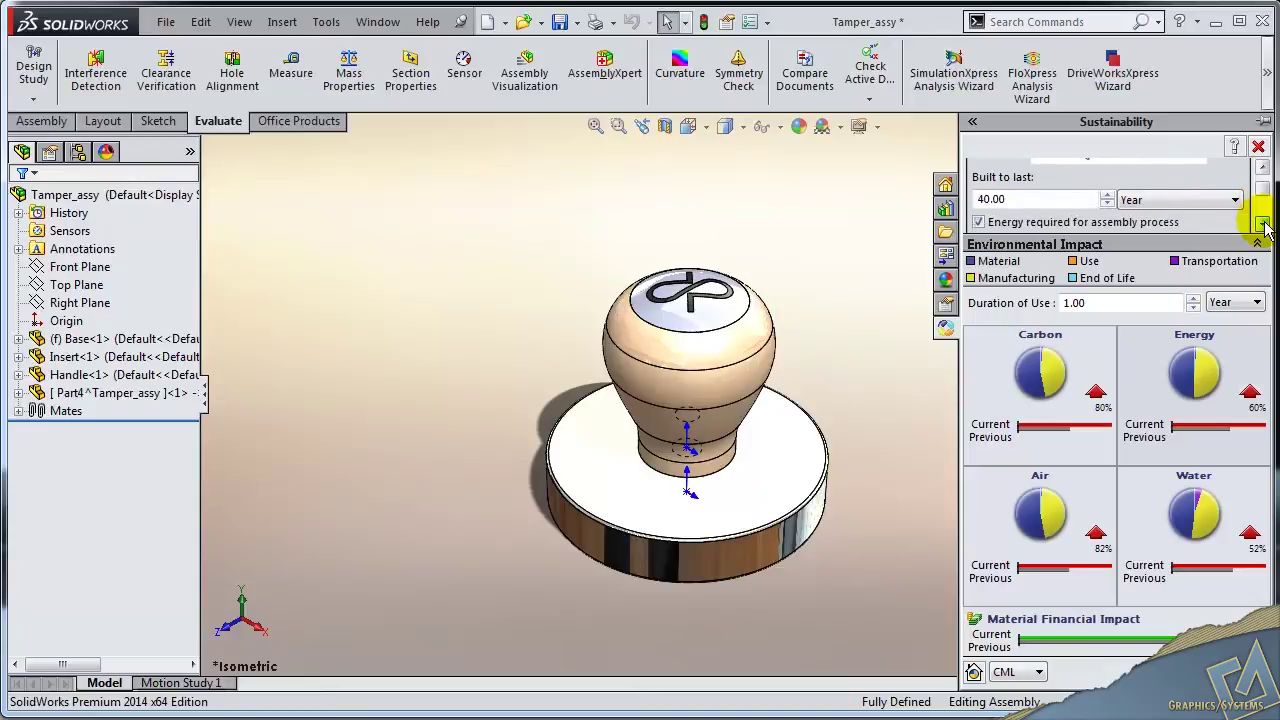
Change the assembly's Built to last from 40.00 to 20 years.
double_click(981, 198)
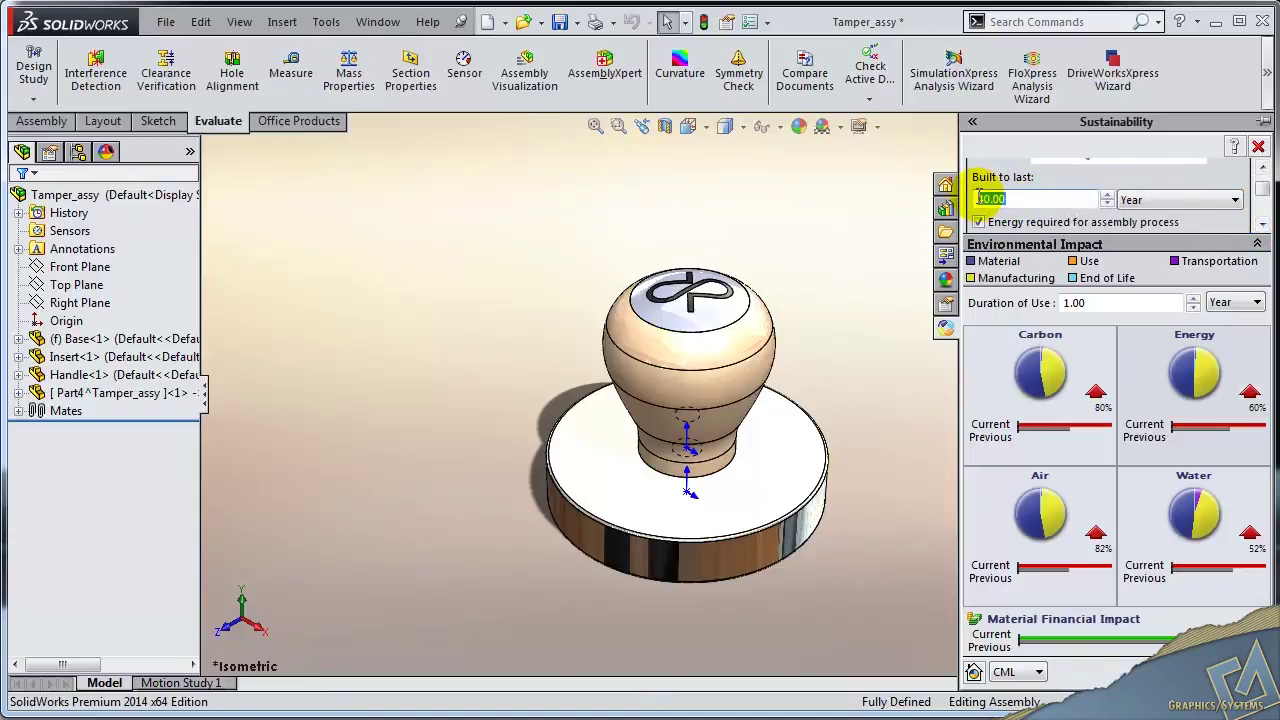
text(20)
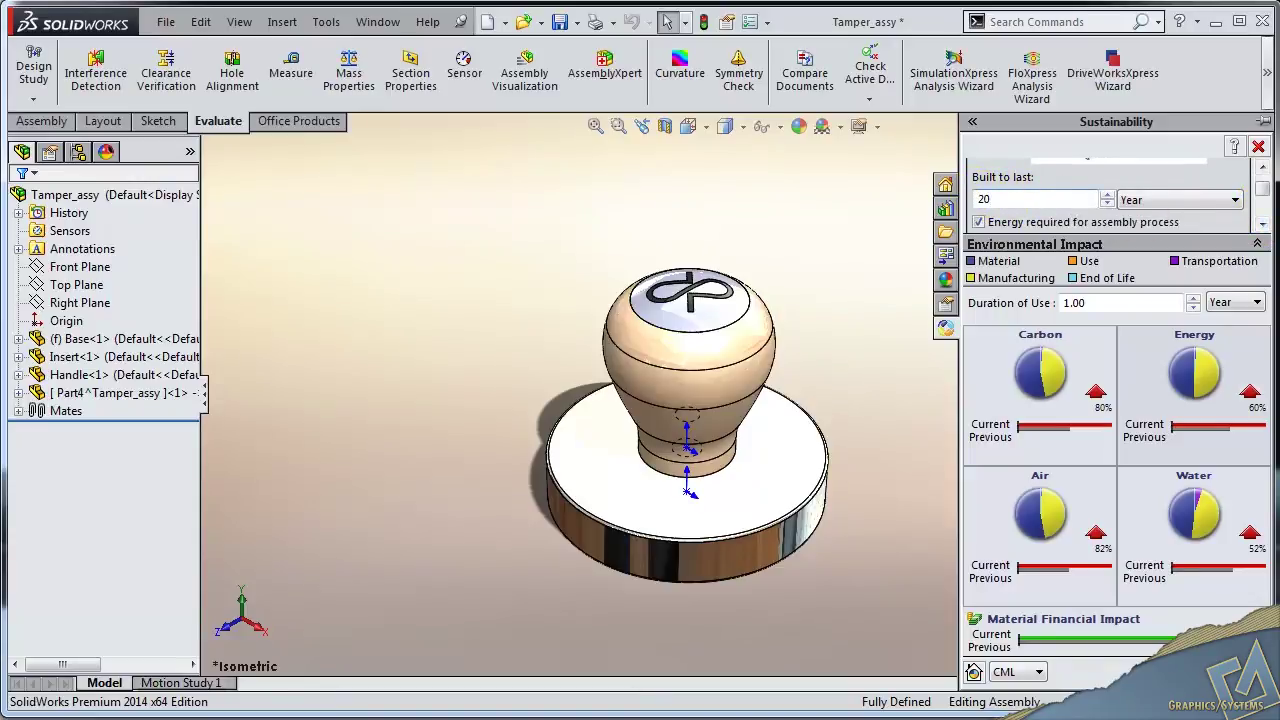
click(1263, 224)
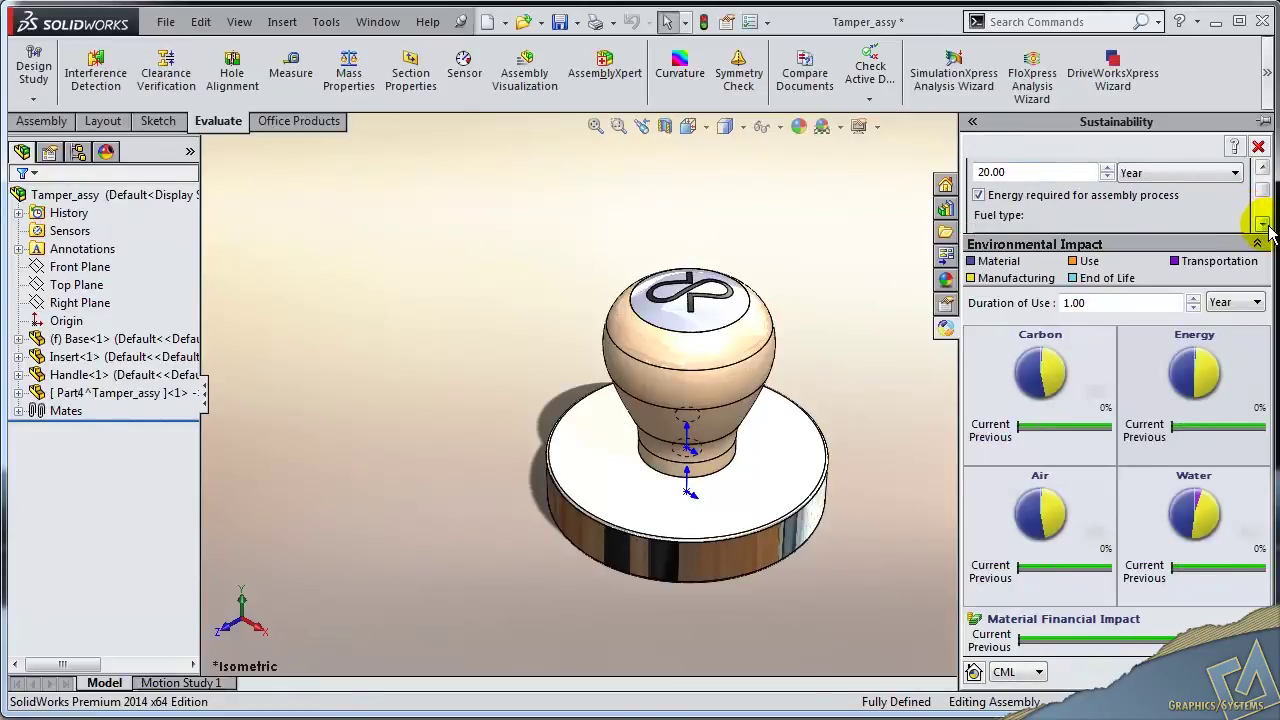
click(1263, 224)
click(1263, 224)
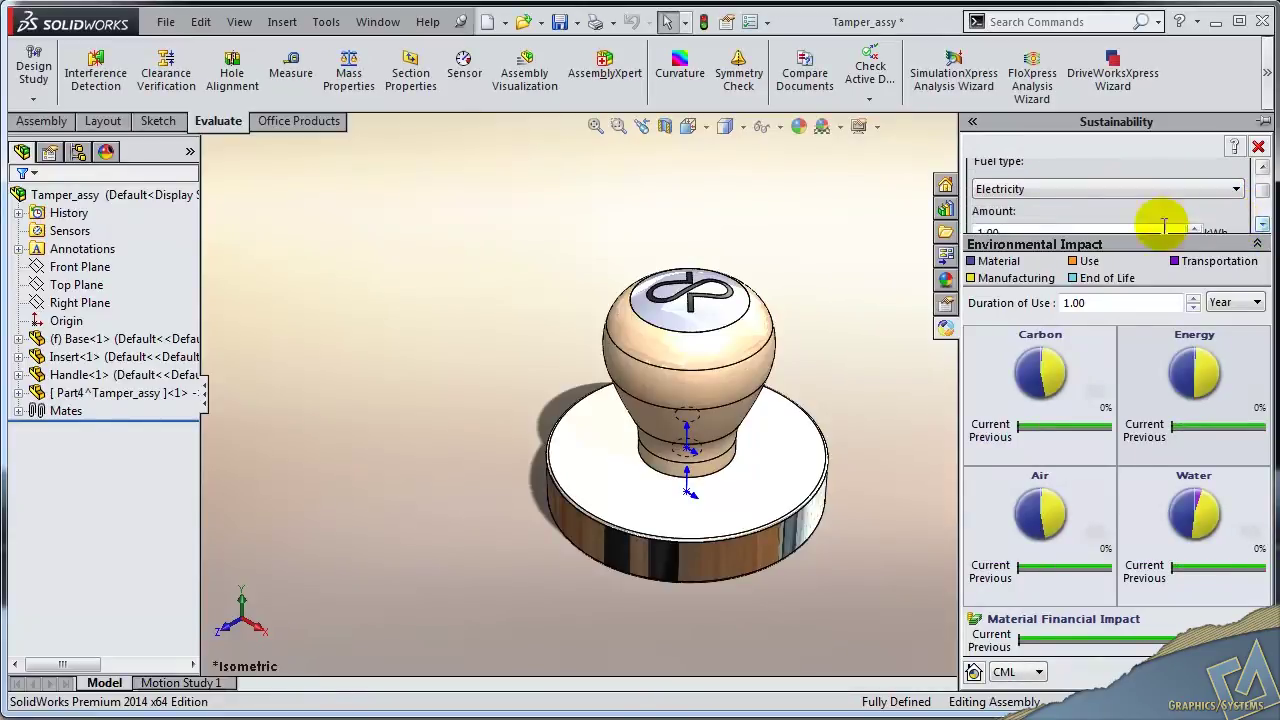
Set the assembly process electricity amount to 8.50 kWh.
click(1262, 224)
drag(1029, 206, 965, 210)
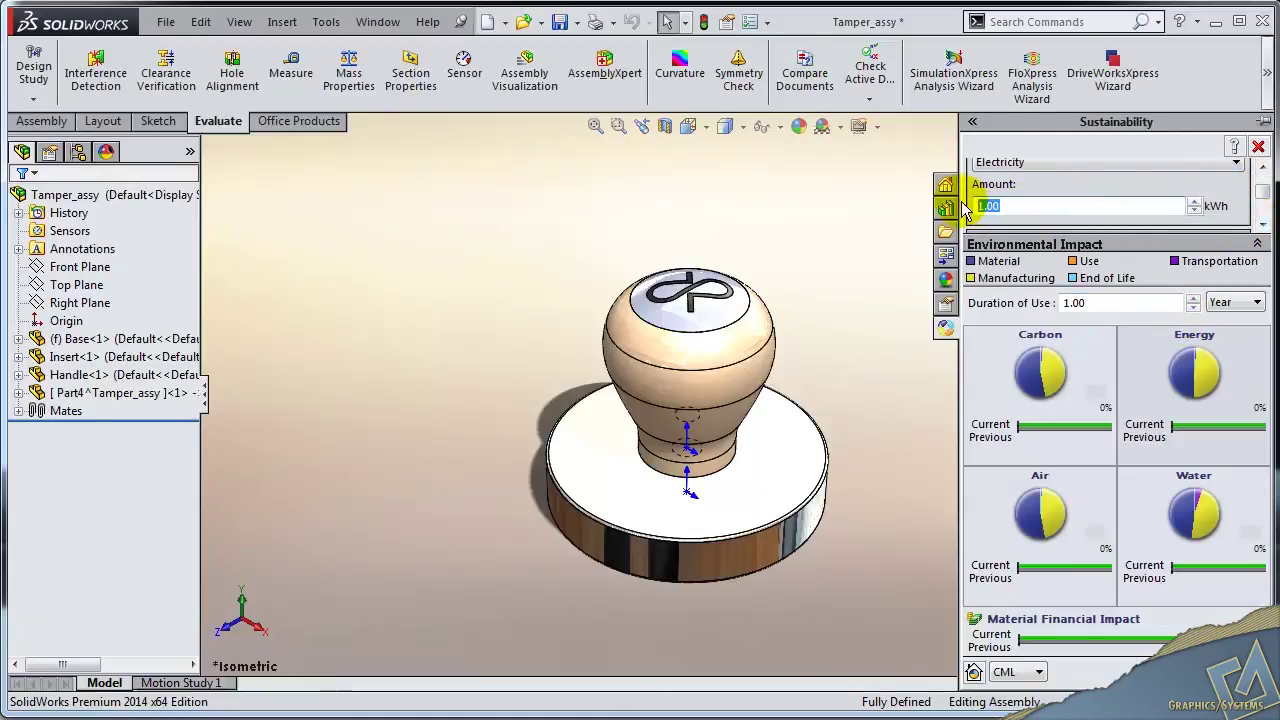
text(8.5)
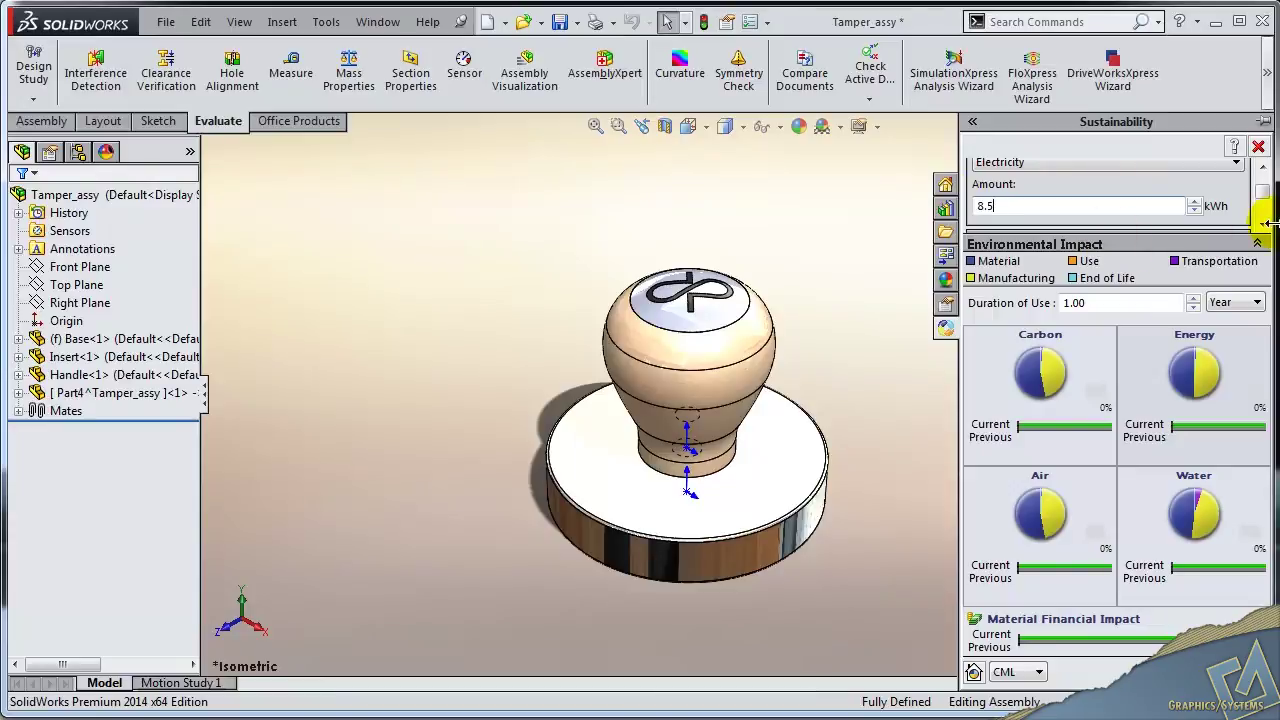
click(1262, 224)
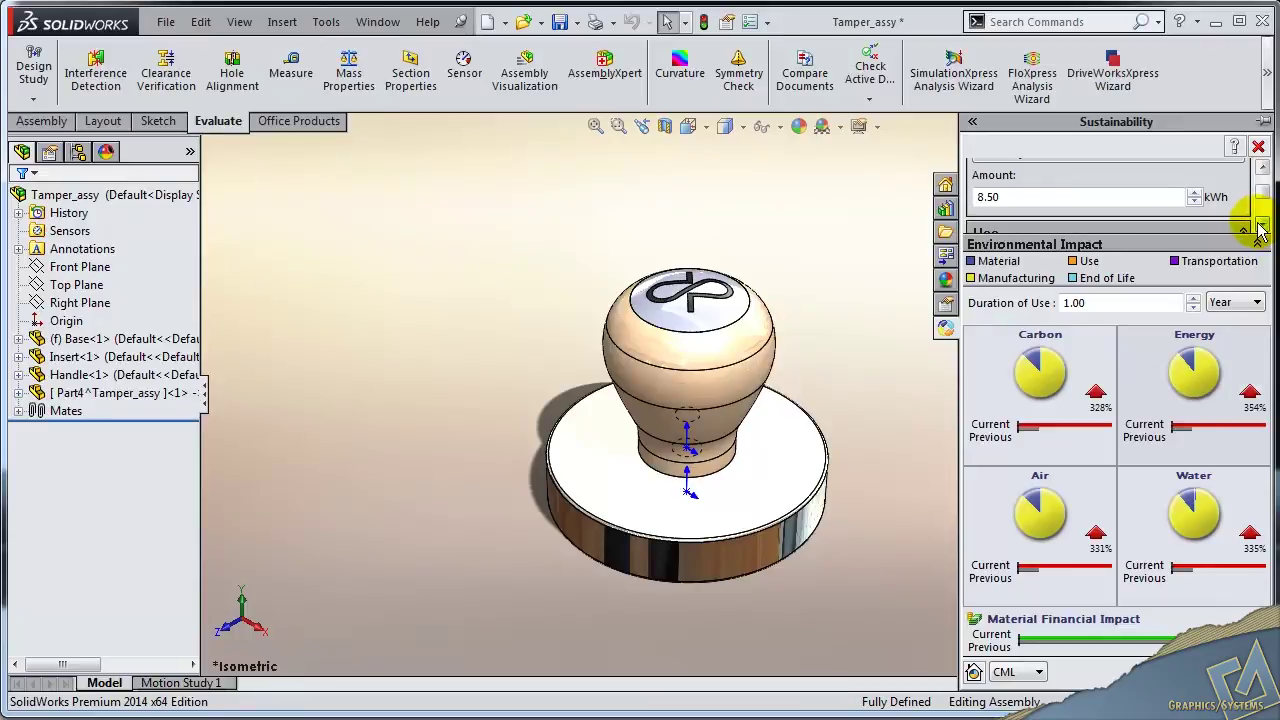
click(1262, 226)
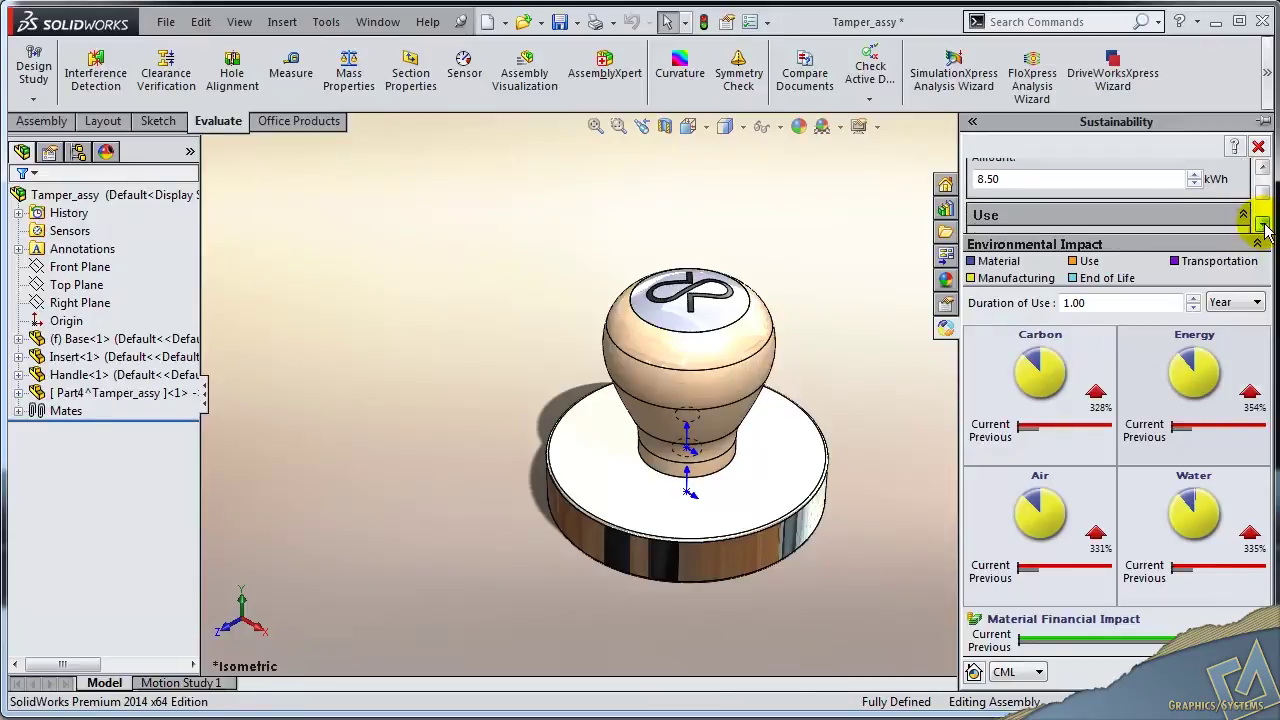
Scroll past the 2575 km transport distance to the 95.00% and 5.00% end-of-life fields.
click(1263, 226)
click(1263, 226)
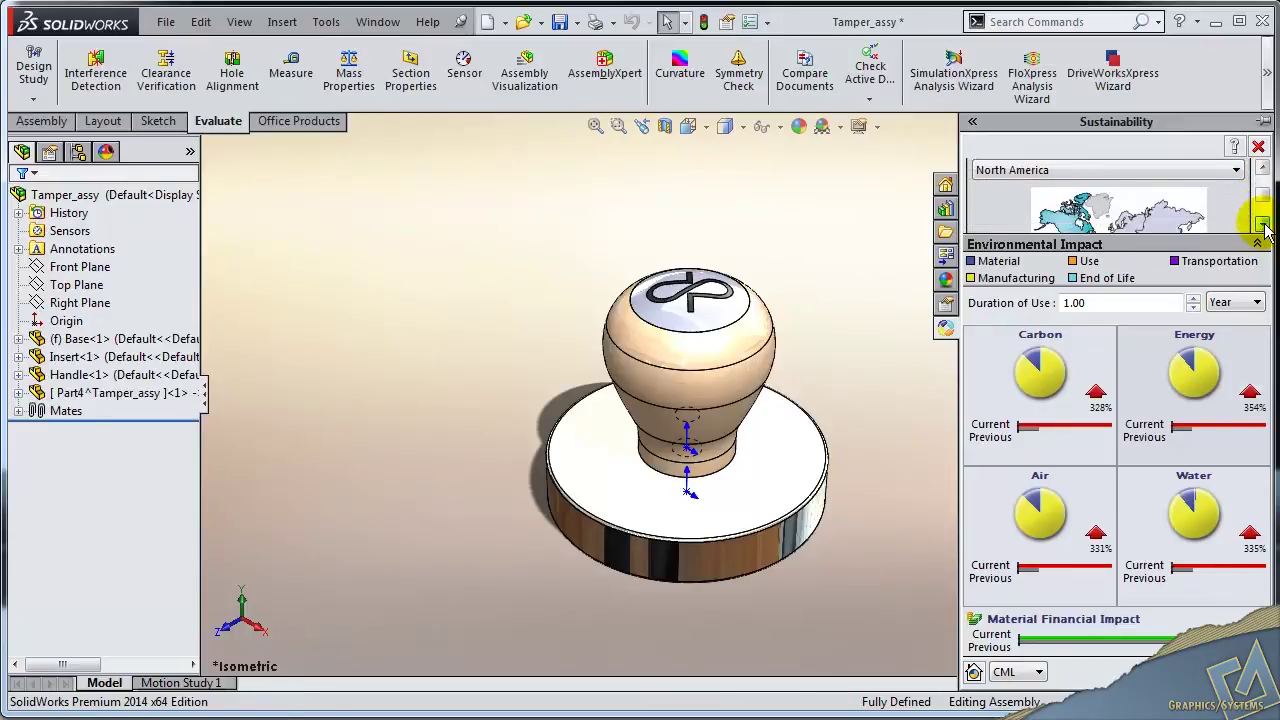
click(1263, 226)
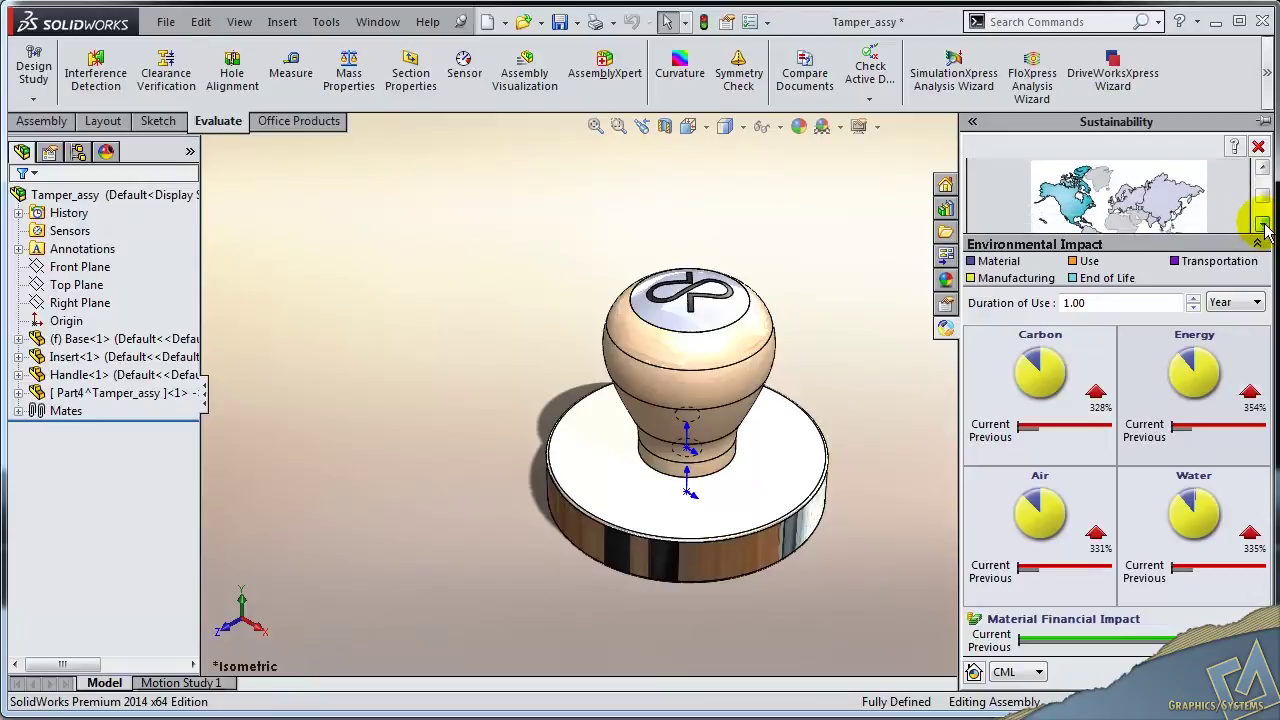
click(1263, 226)
click(1263, 226)
click(1263, 226)
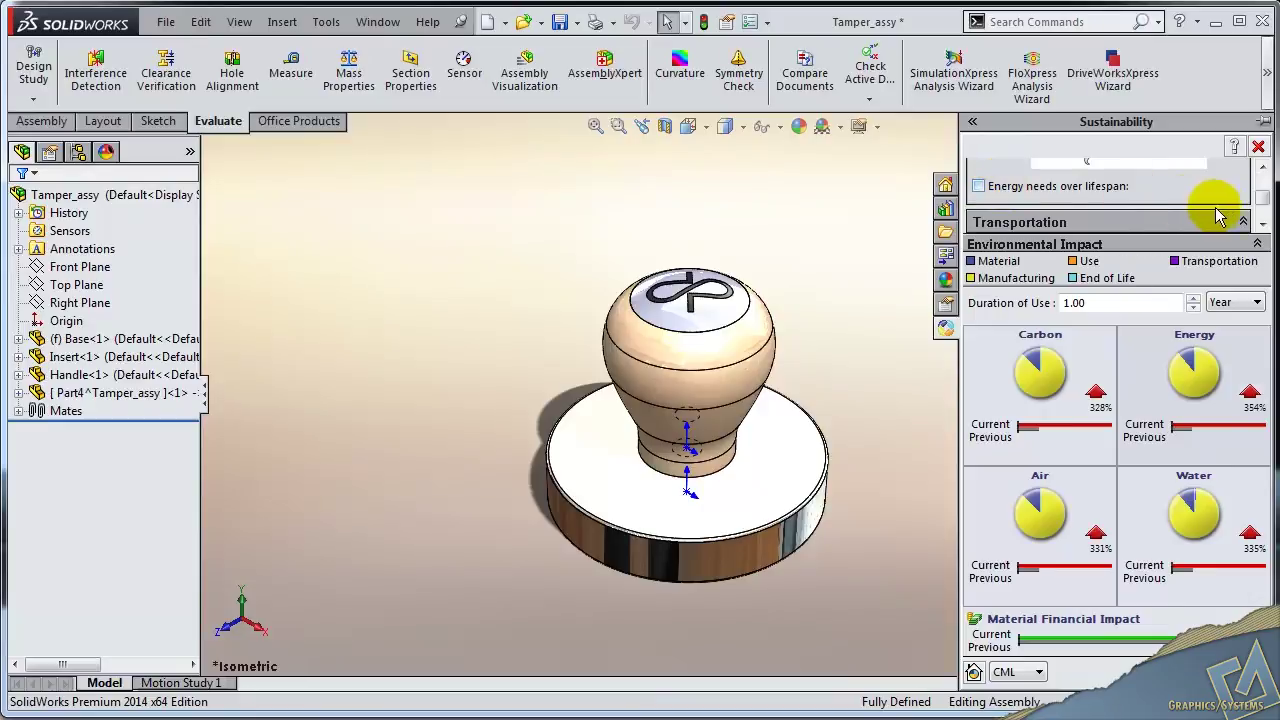
click(1263, 226)
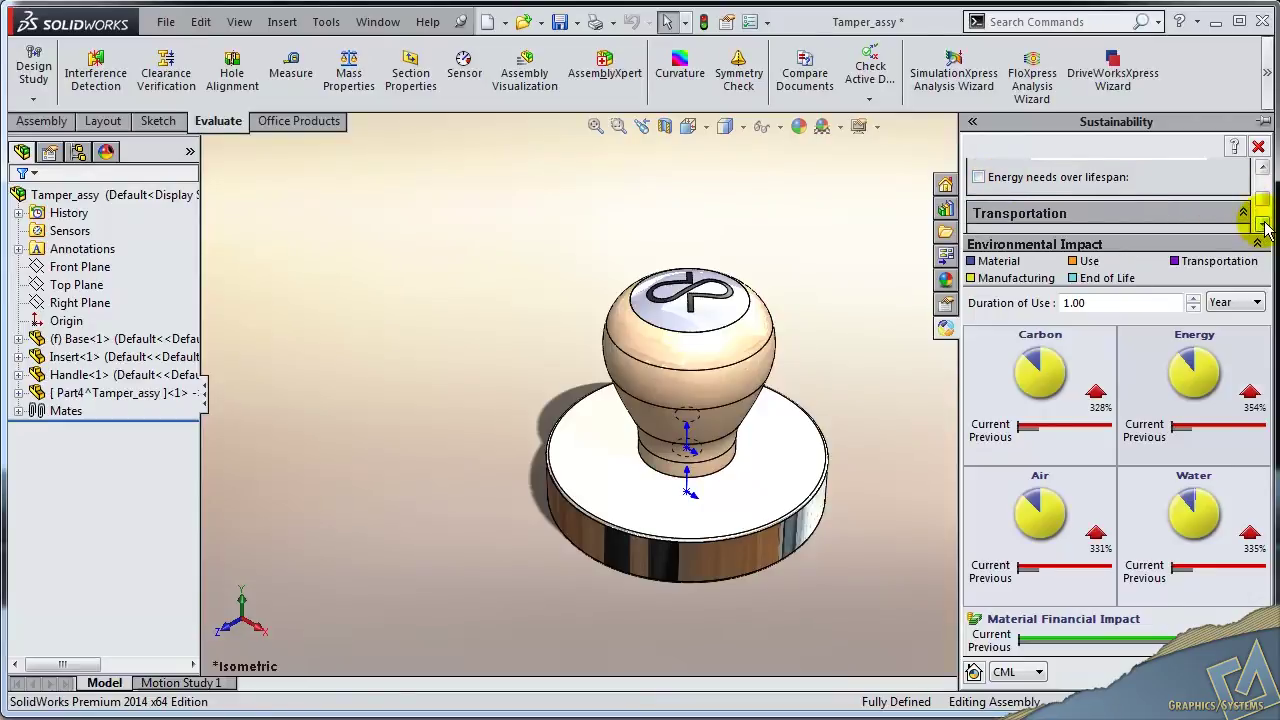
click(1263, 226)
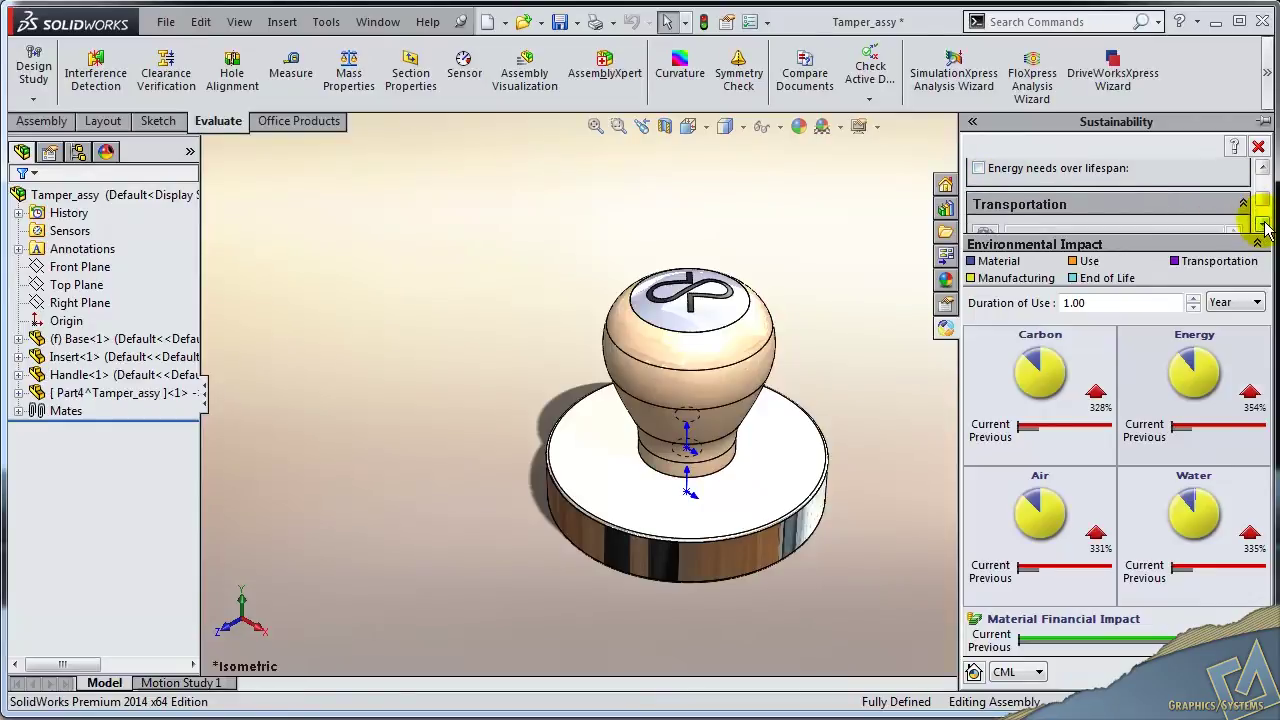
click(1263, 226)
click(1263, 226)
click(1263, 226)
click(1263, 226)
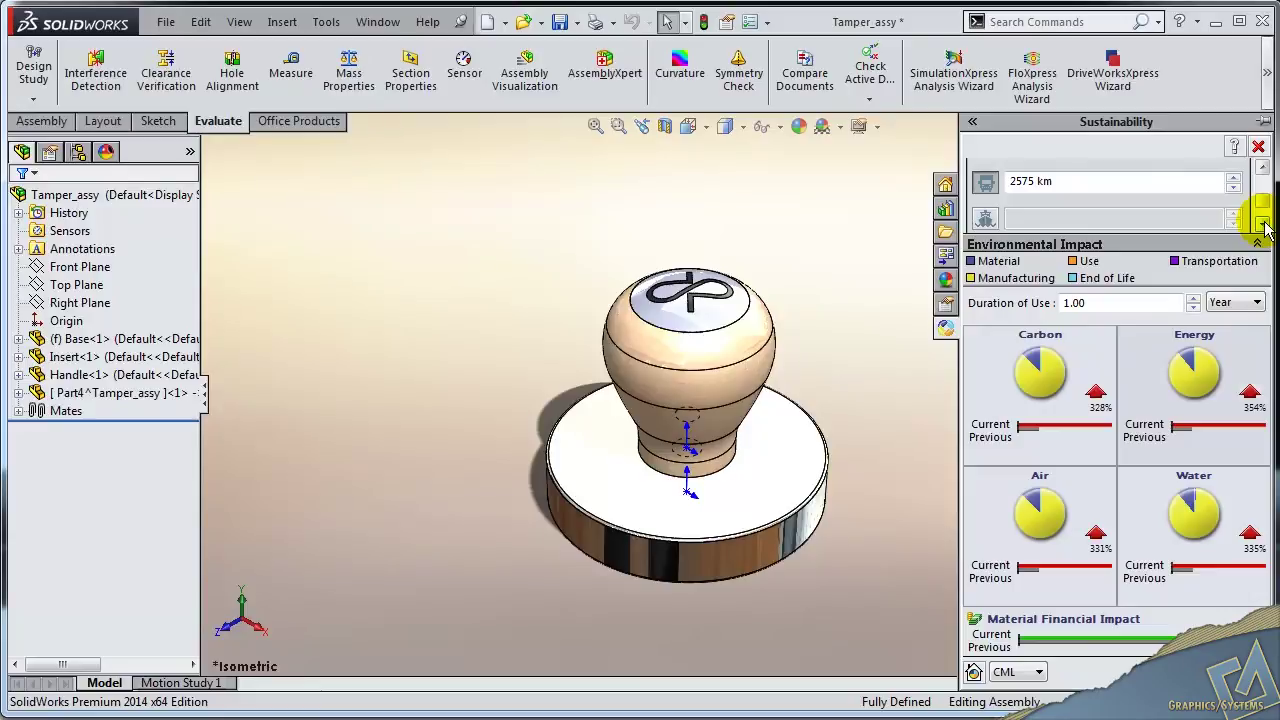
click(1263, 226)
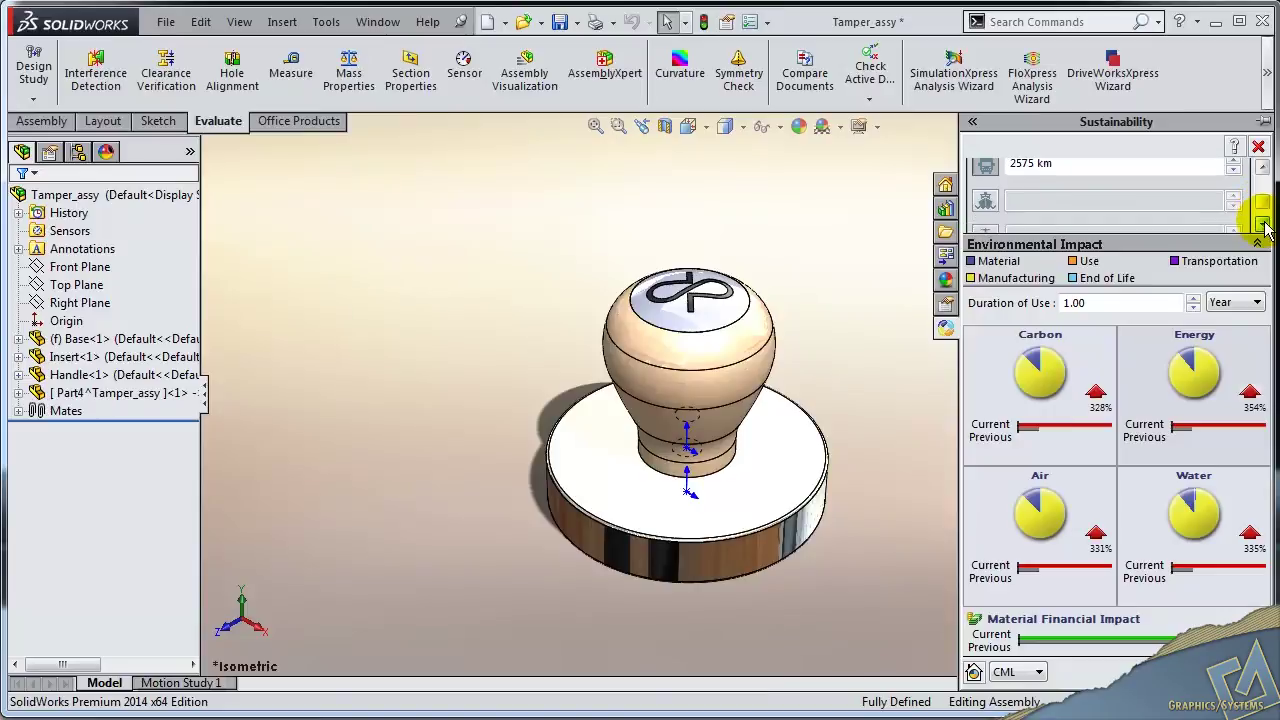
click(1263, 226)
click(1263, 226)
click(1263, 226)
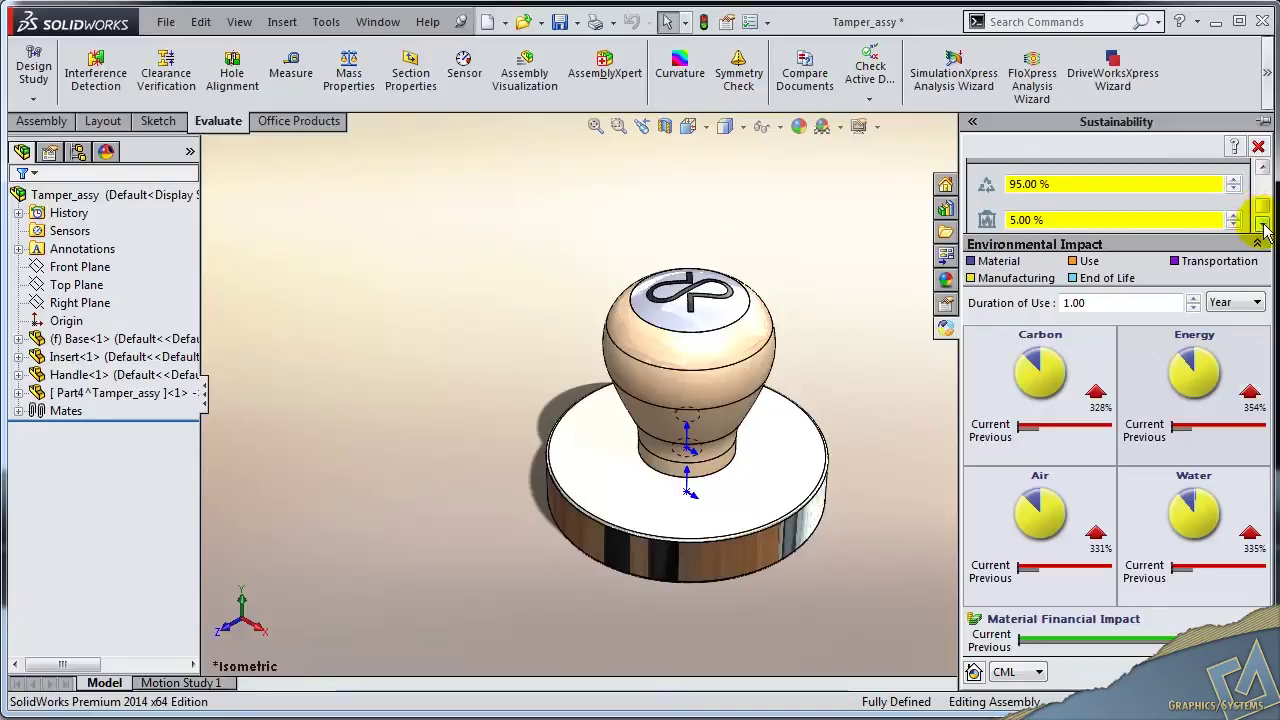
Replace the third end-of-life value of 0.00% with 1.00%.
click(1263, 226)
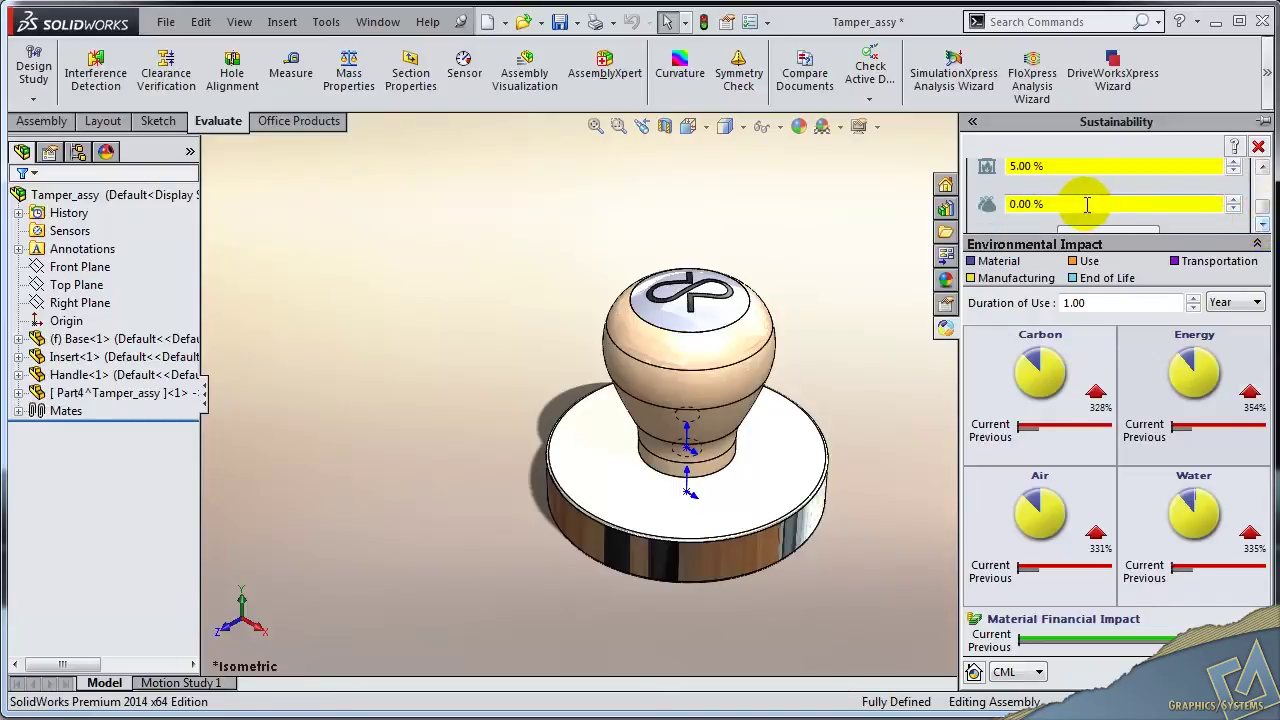
drag(1090, 203, 997, 207)
text(1)
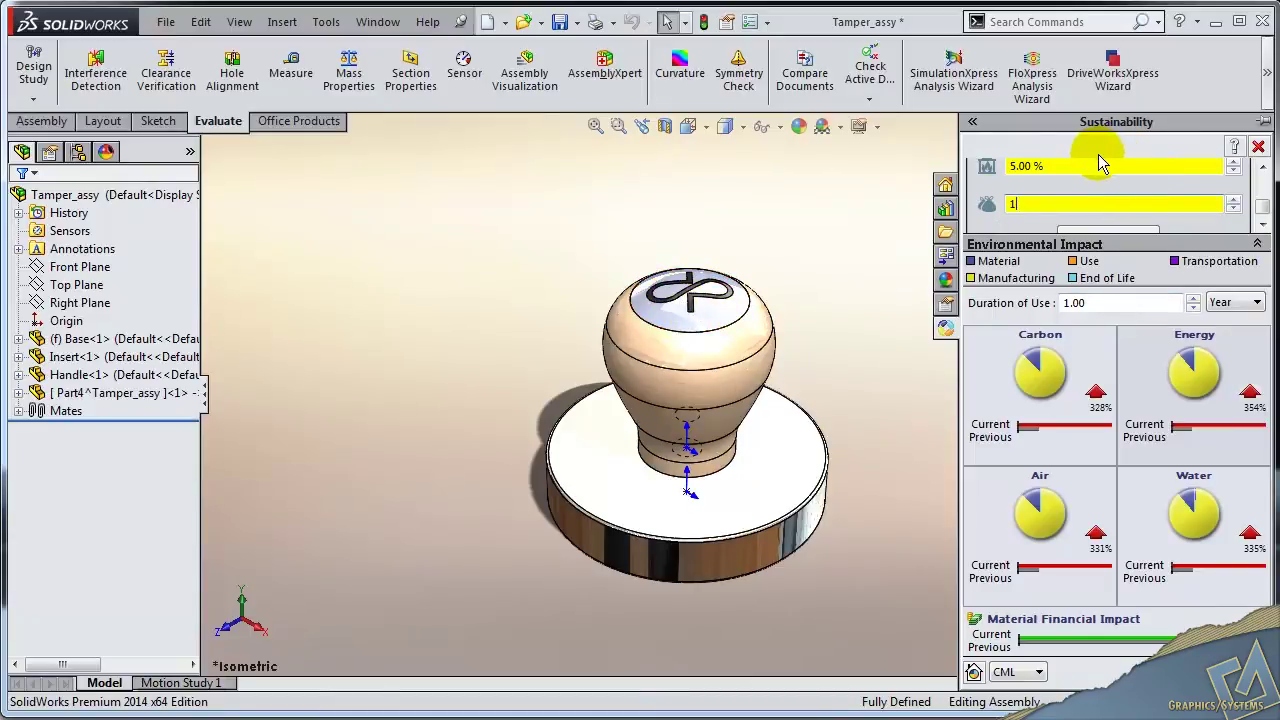
click(1262, 226)
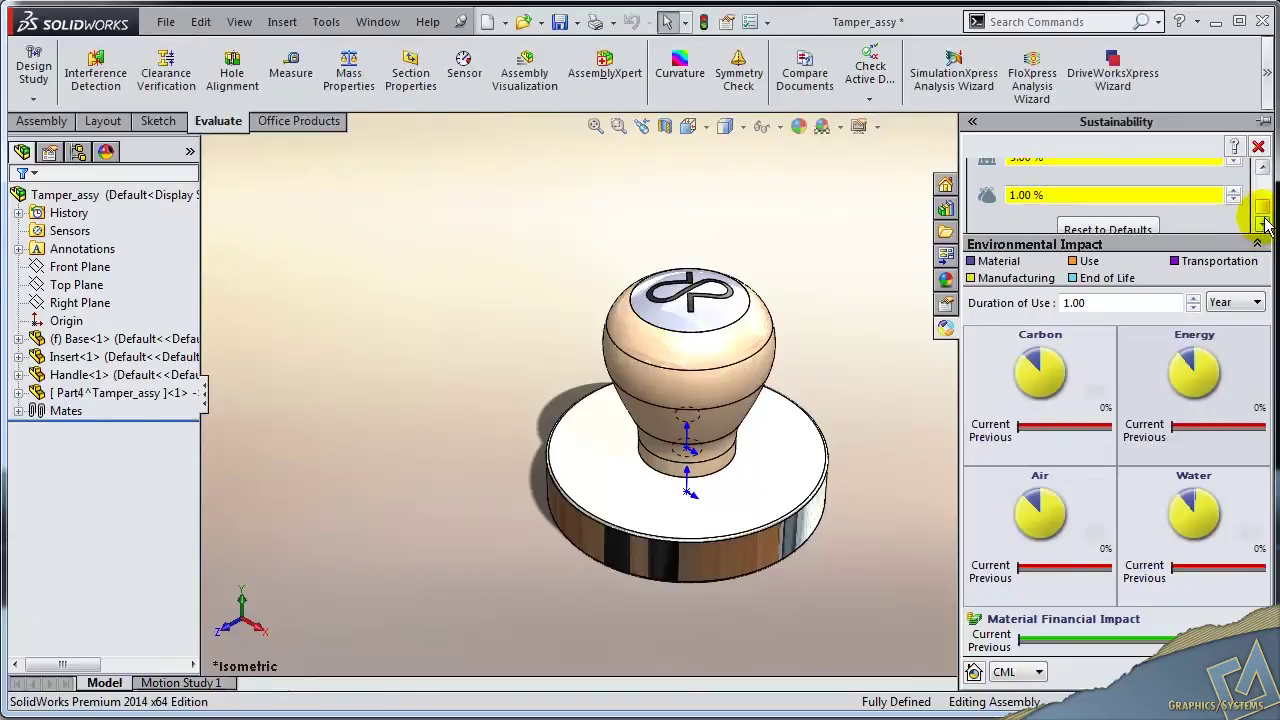
click(1263, 225)
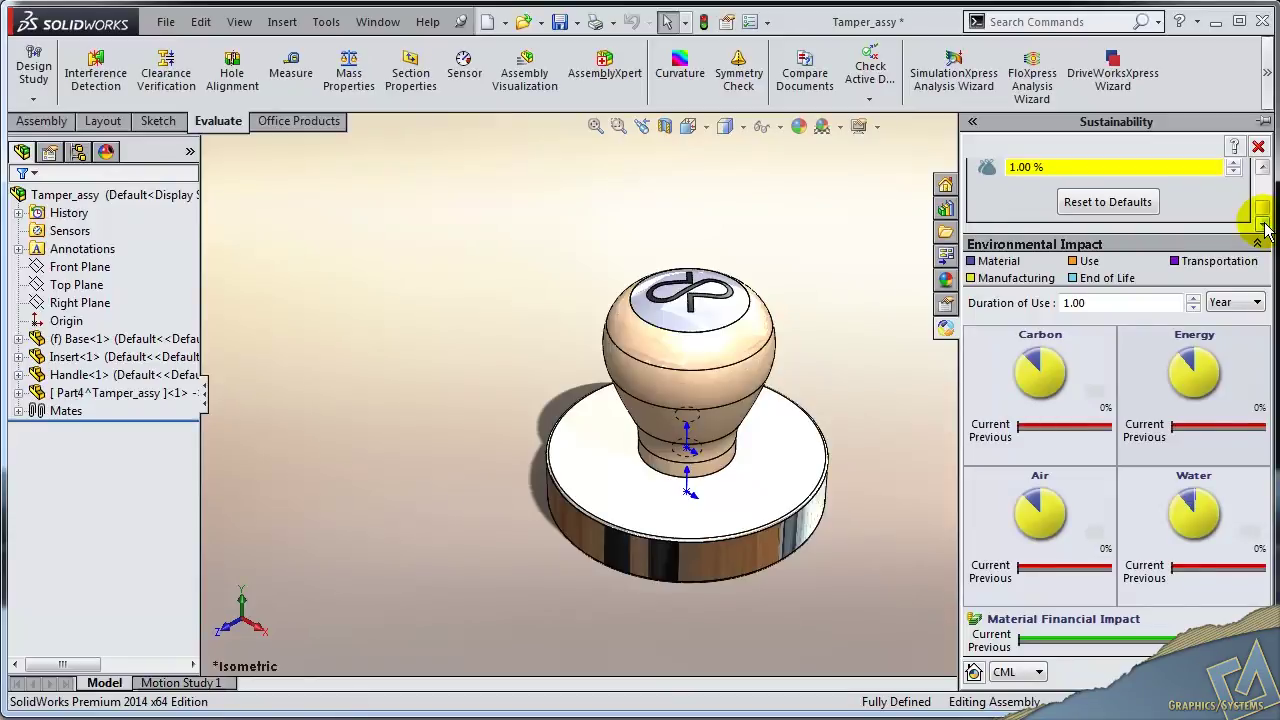
Switch the Duration of Use unit to Hour, keeping the 1.00 minimum value.
click(1226, 303)
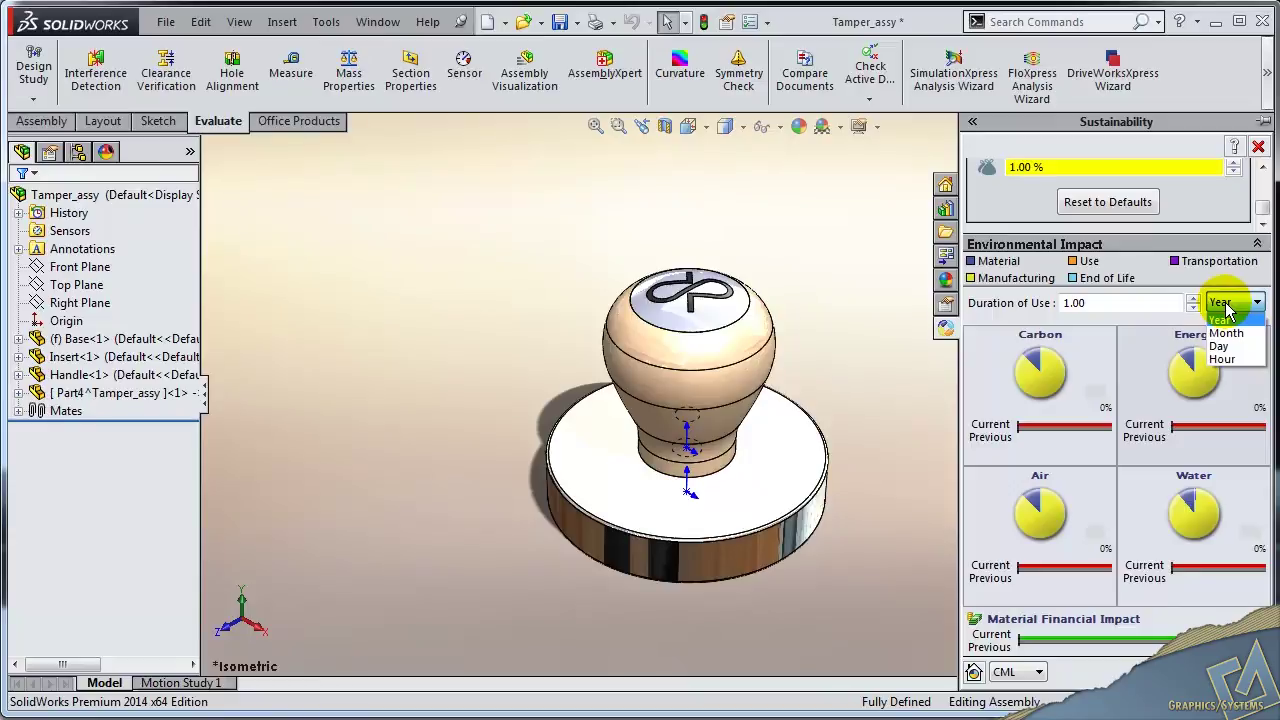
click(1230, 360)
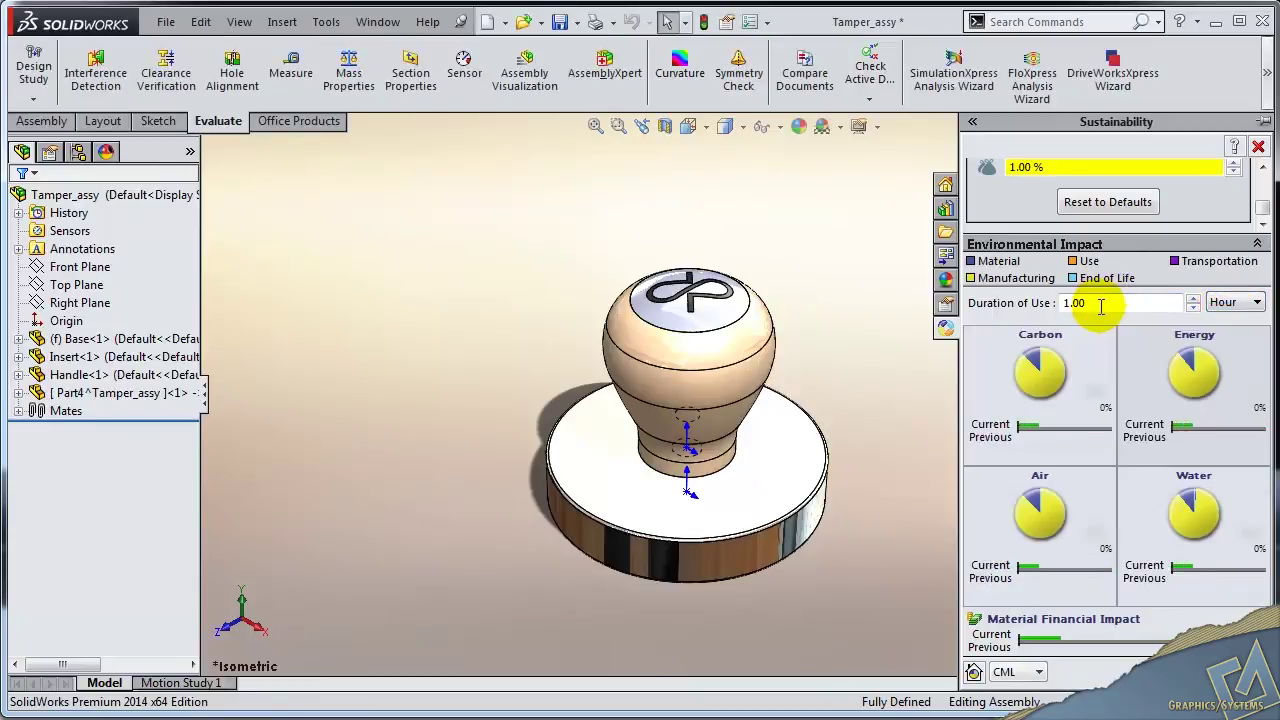
drag(1099, 306, 1050, 311)
key(BackSpace)
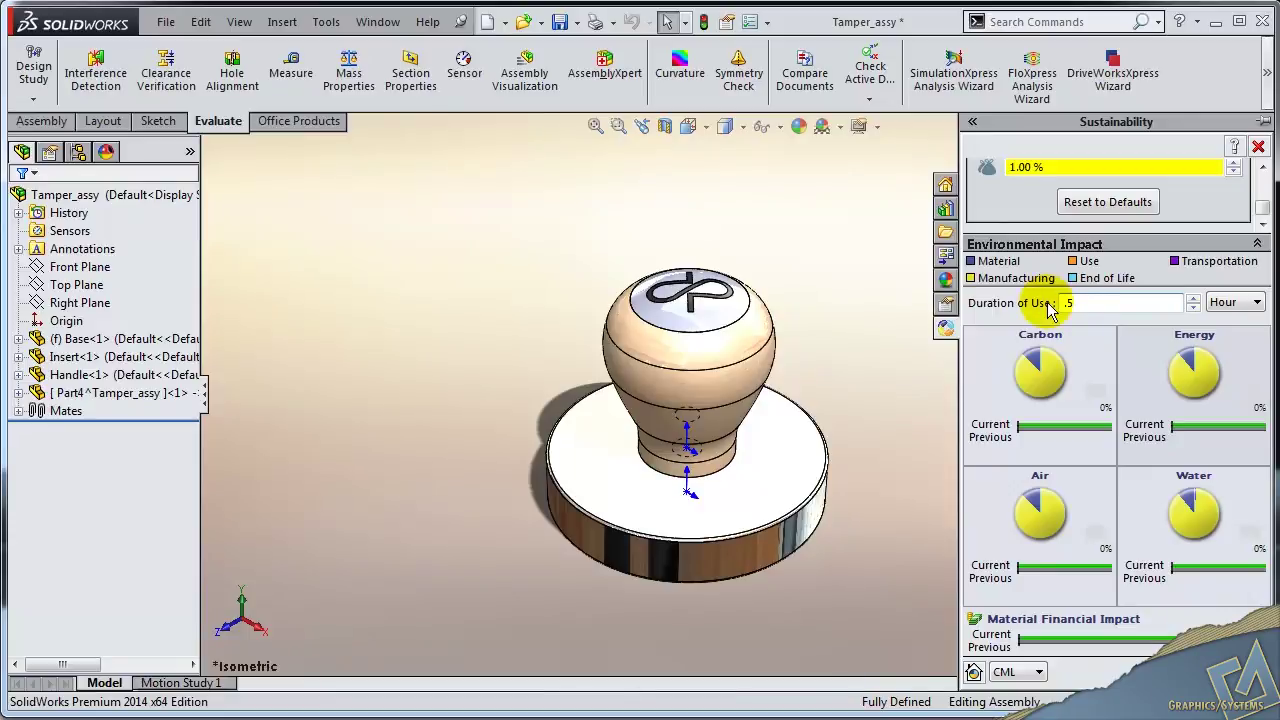
key(Return)
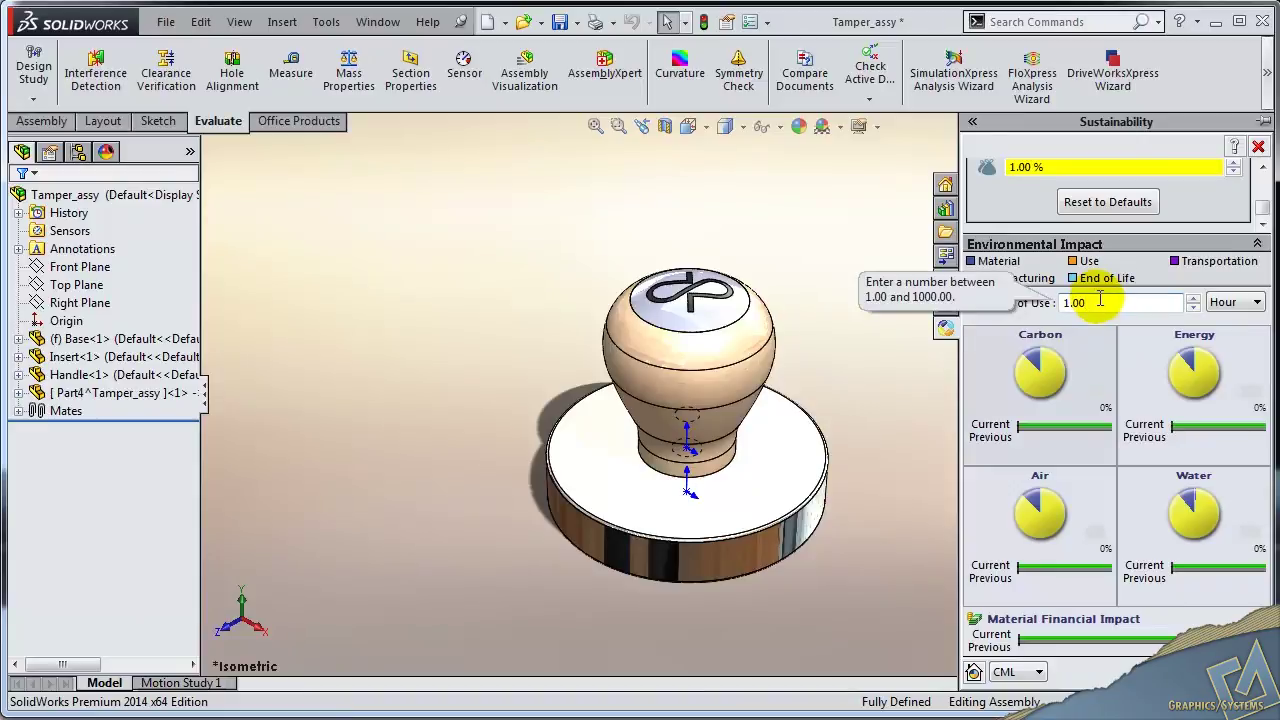
drag(1110, 300, 1052, 310)
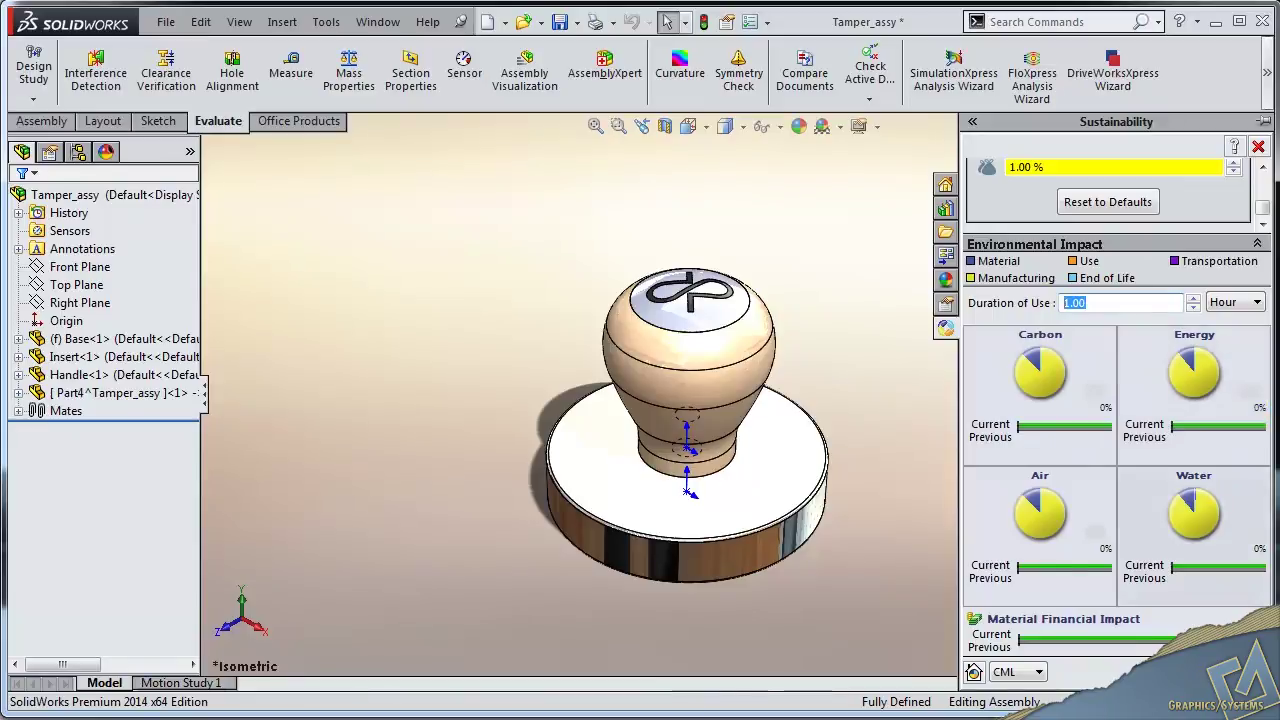
mouse_move(1210, 263)
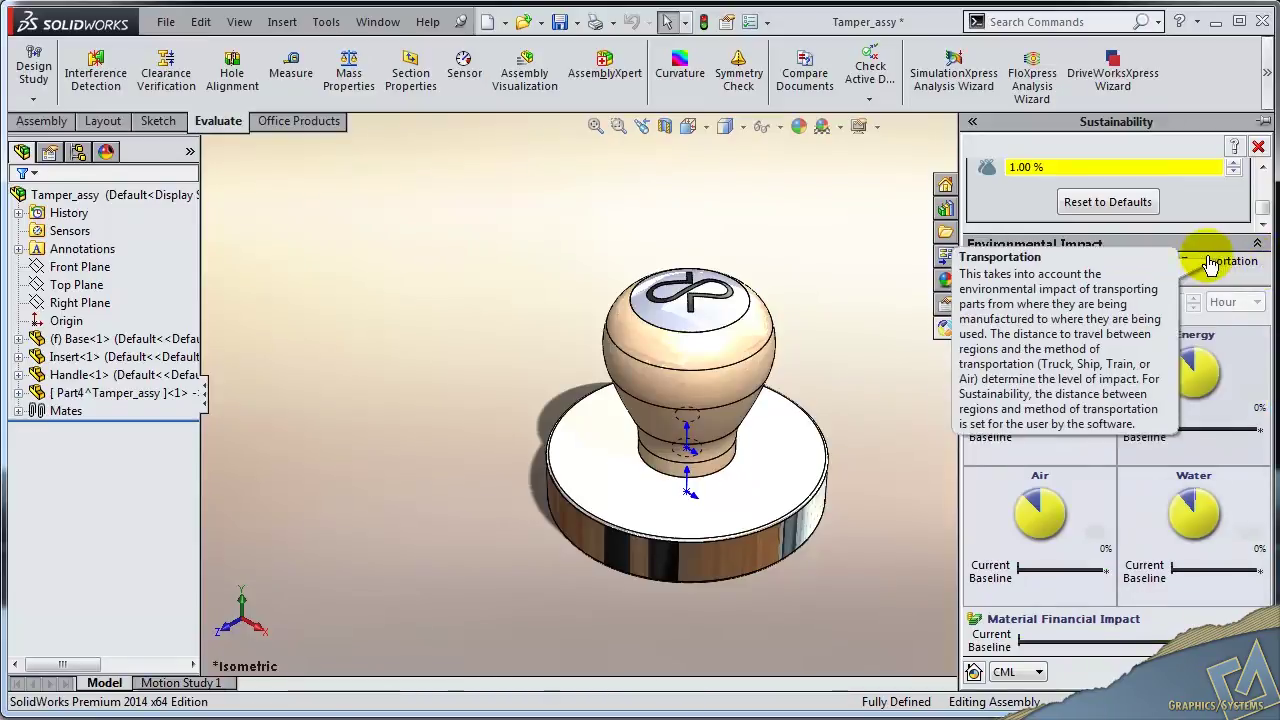
Edit the Handle part and replace its Maple material with Plastics > ABS PC.
right_click(760, 342)
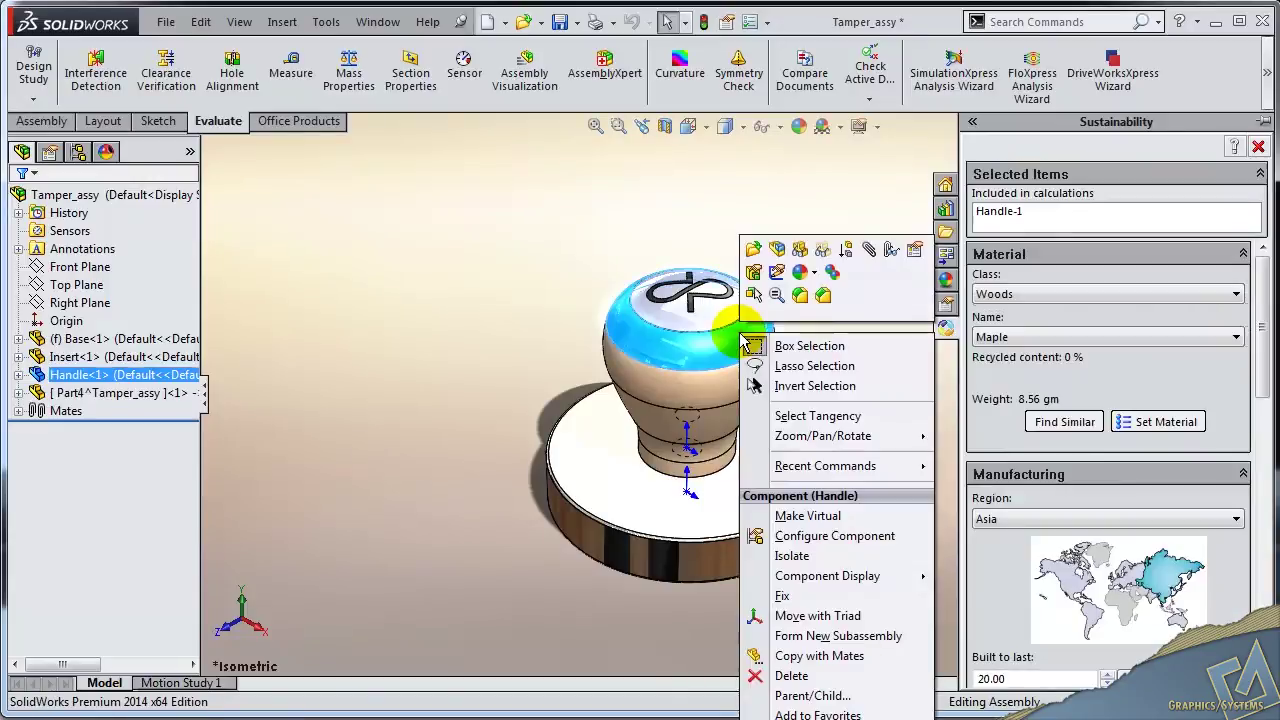
click(777, 271)
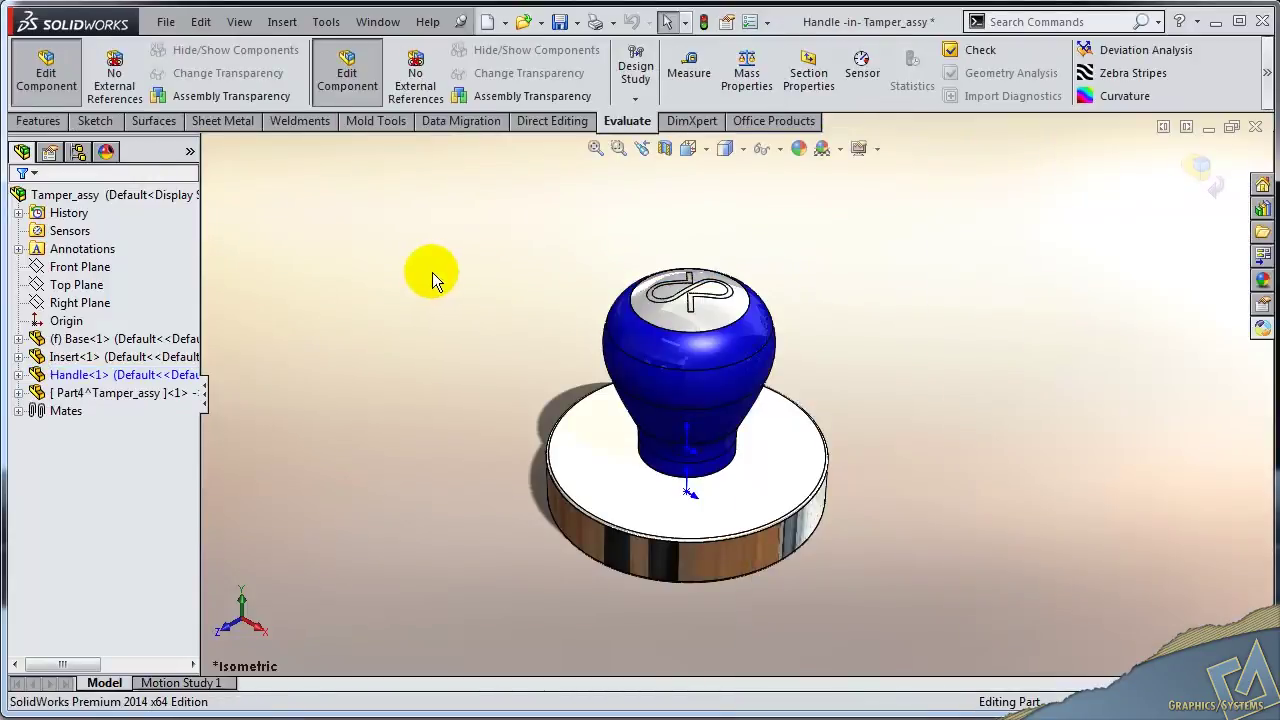
click(18, 374)
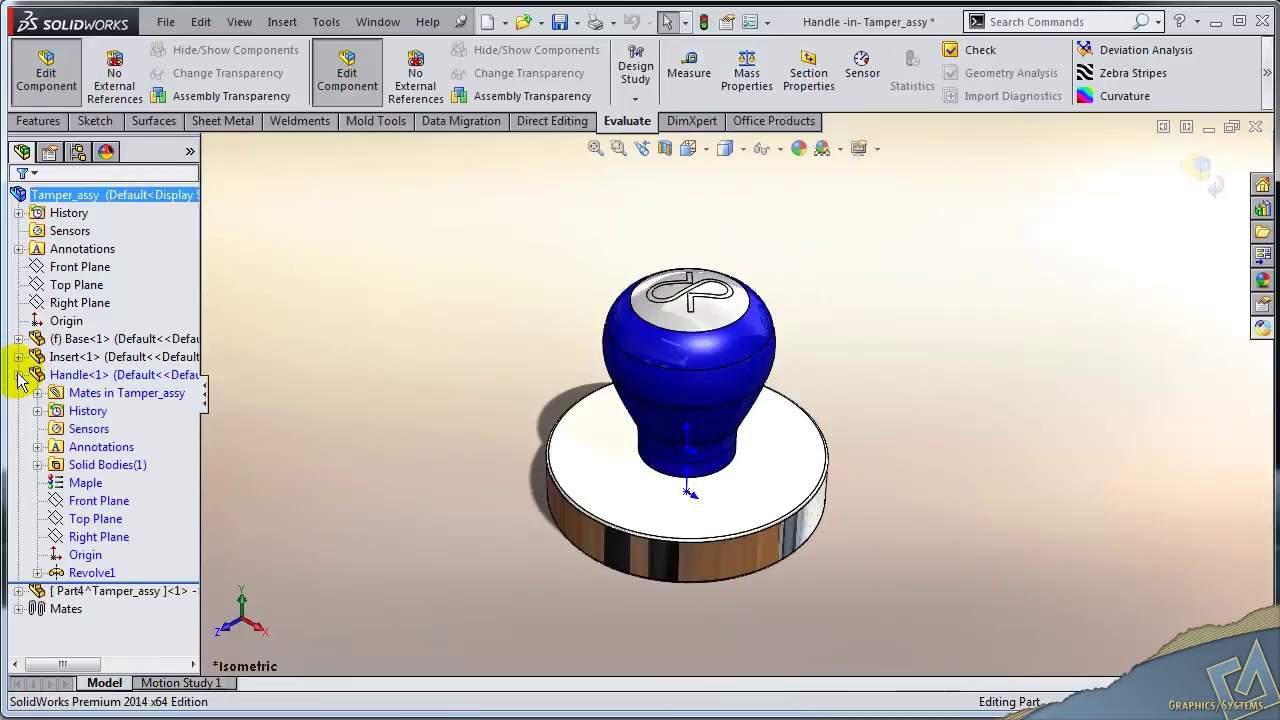
right_click(66, 481)
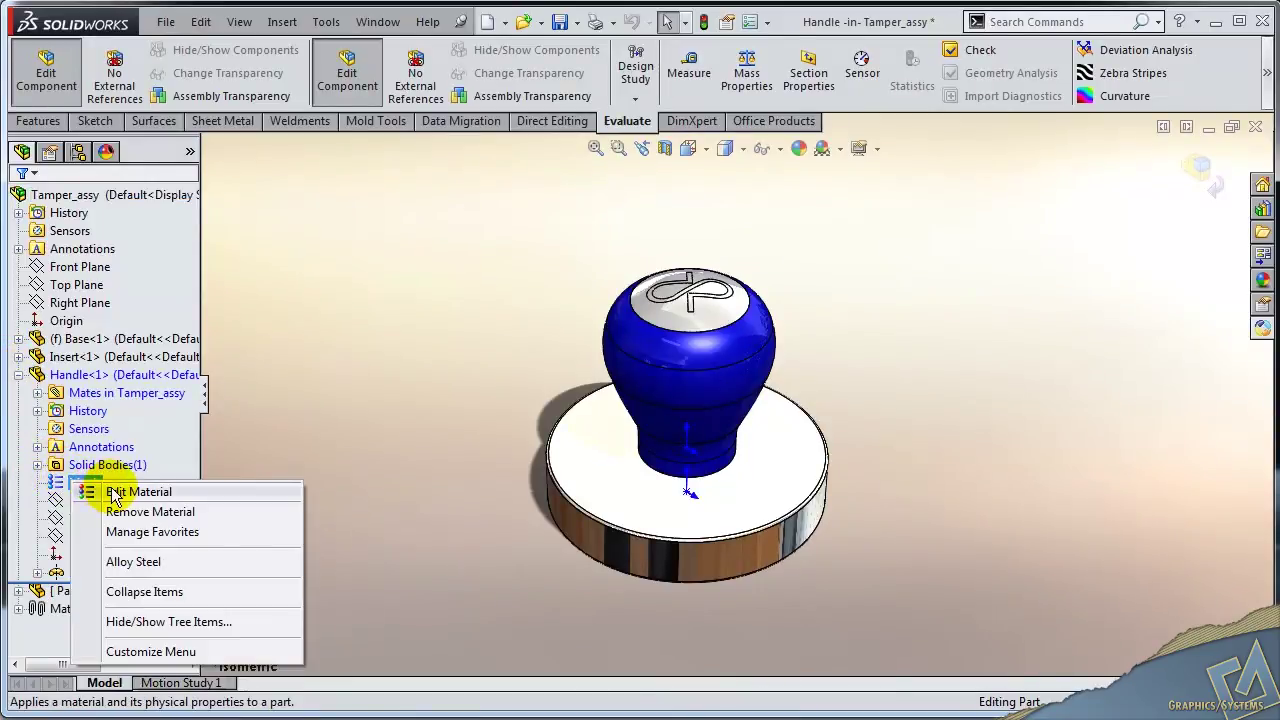
click(110, 489)
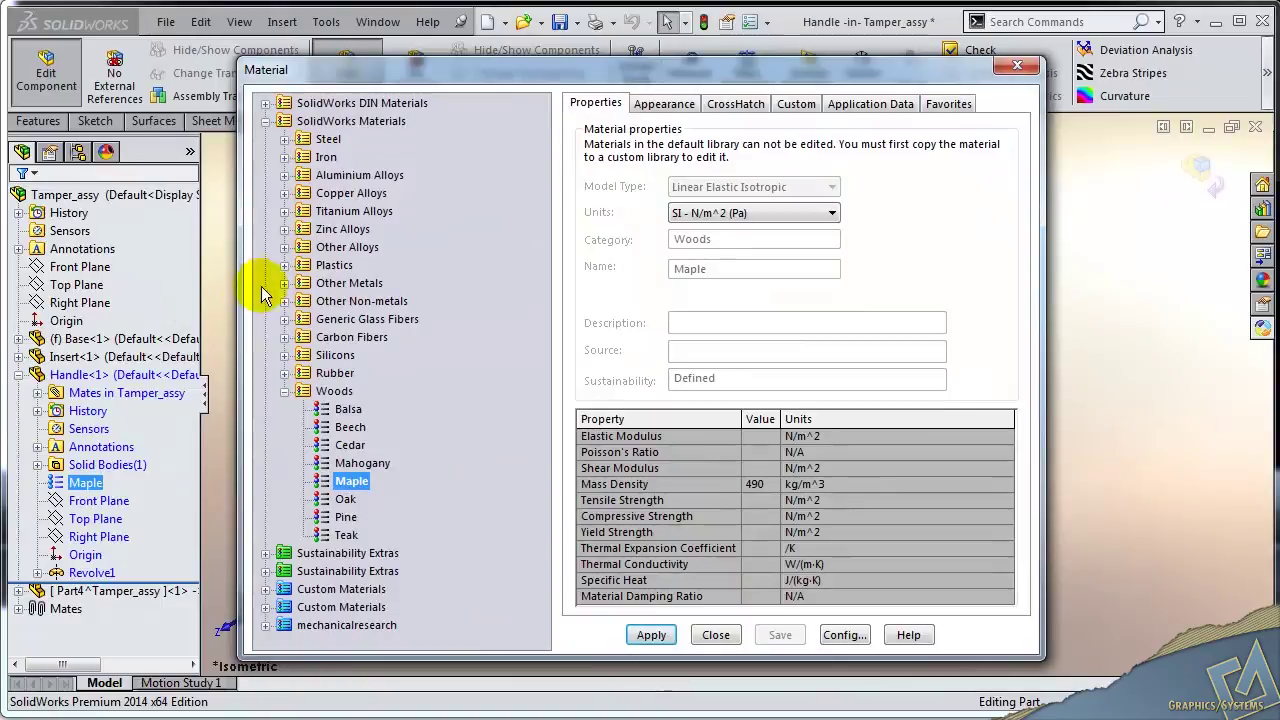
click(285, 280)
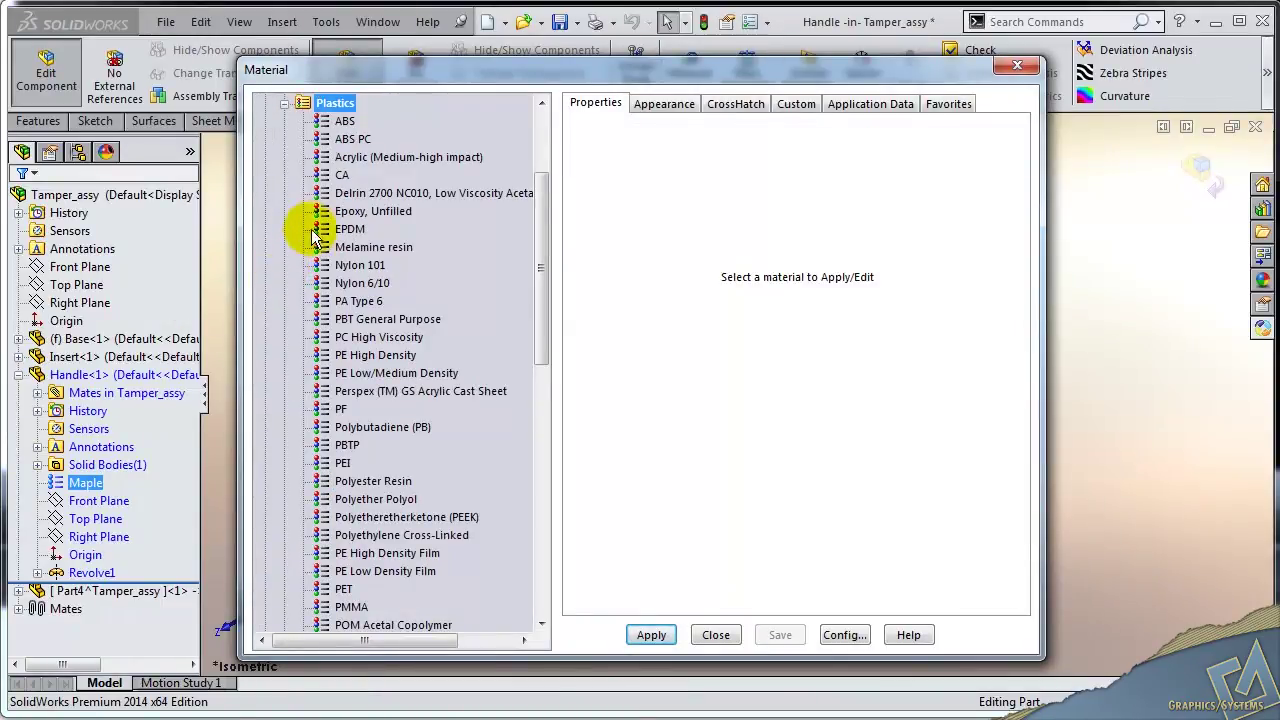
click(362, 143)
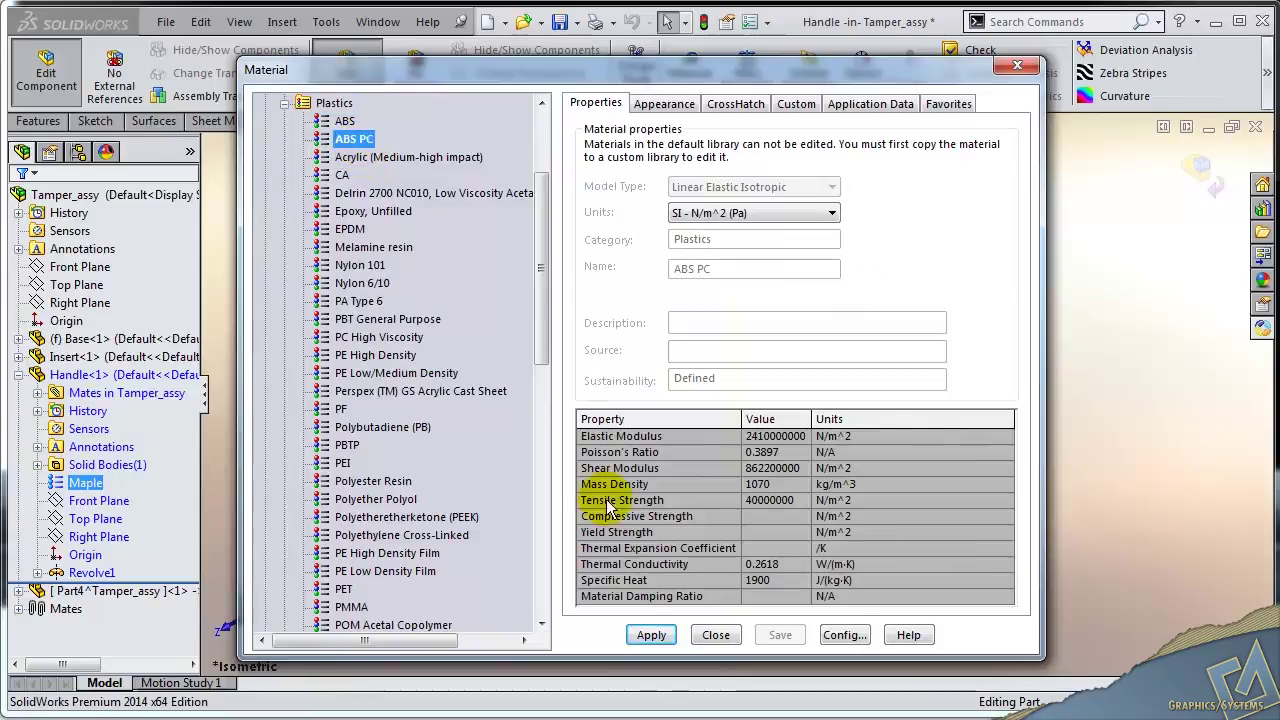
click(652, 637)
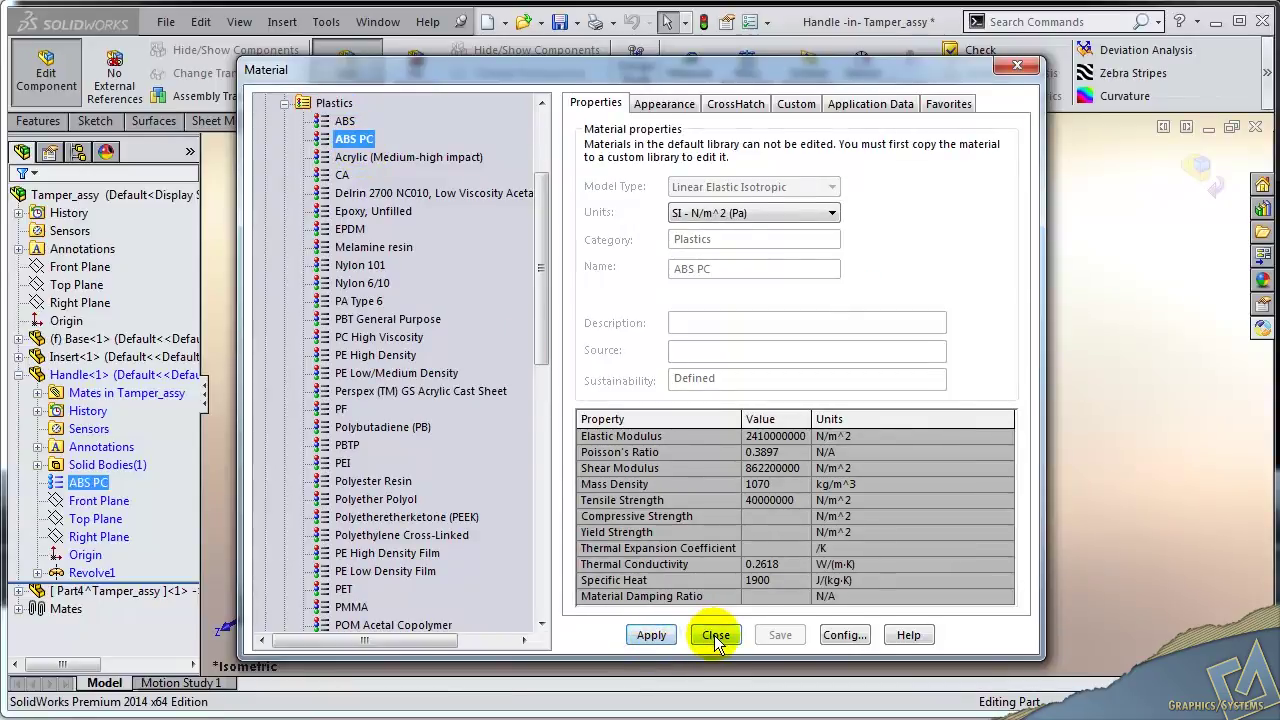
click(715, 636)
click(1205, 168)
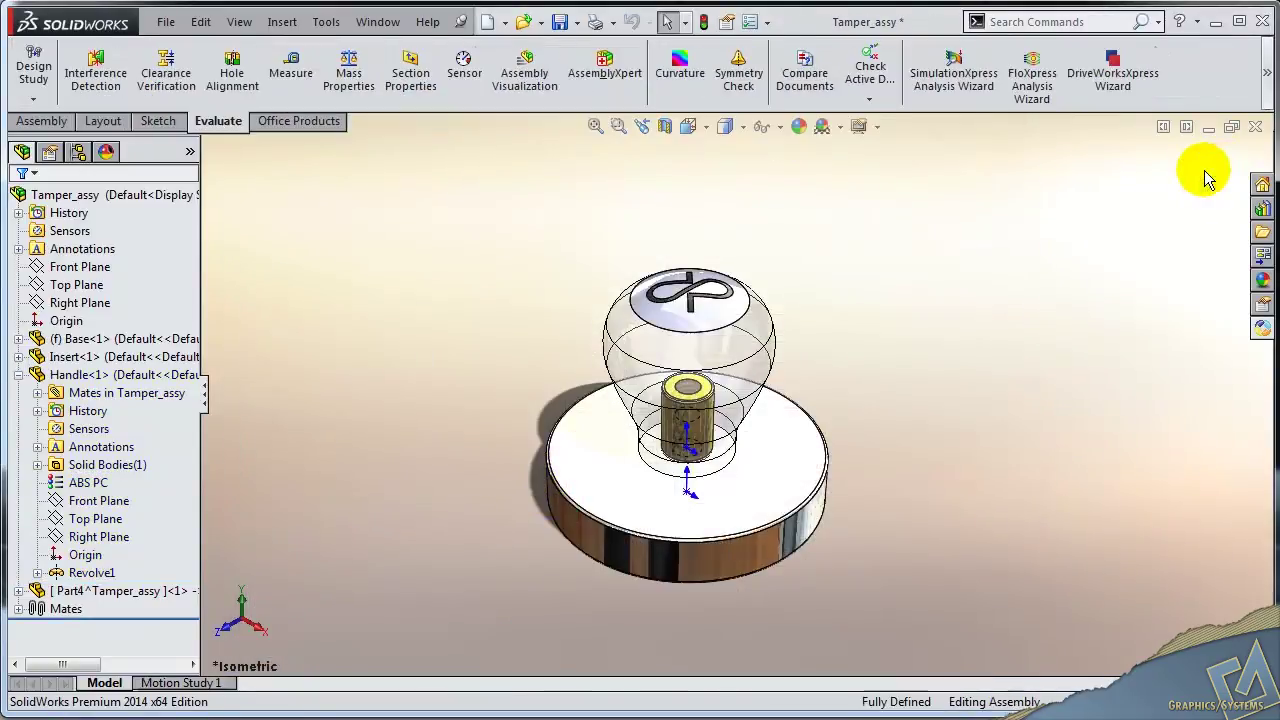
Recalculate the Sustainability results with the ABS PC handle, giving about 1% higher impacts.
click(1256, 328)
click(1119, 471)
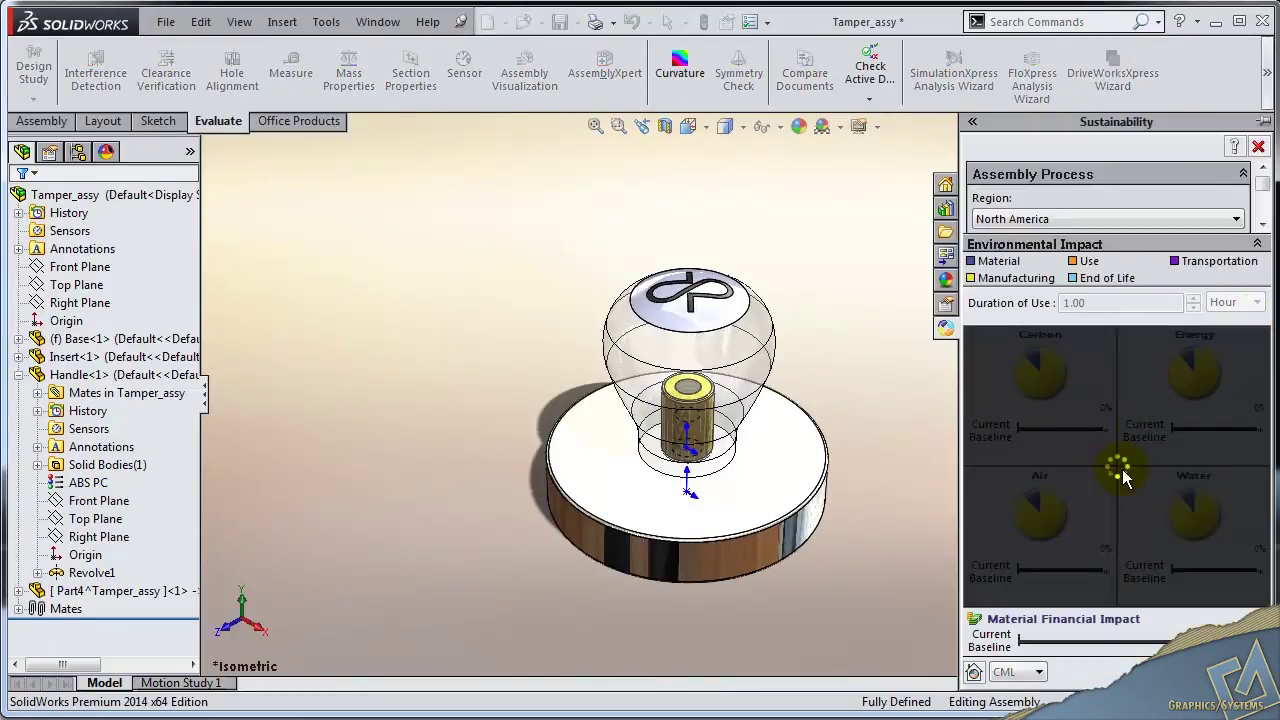